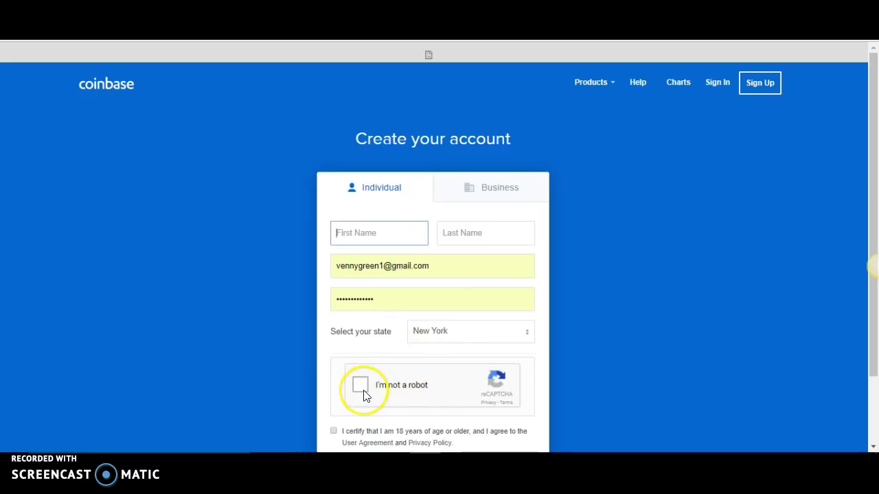
Step: Accept the age and user agreement statement and go to the Buy/Sell page
left_click(333, 434)
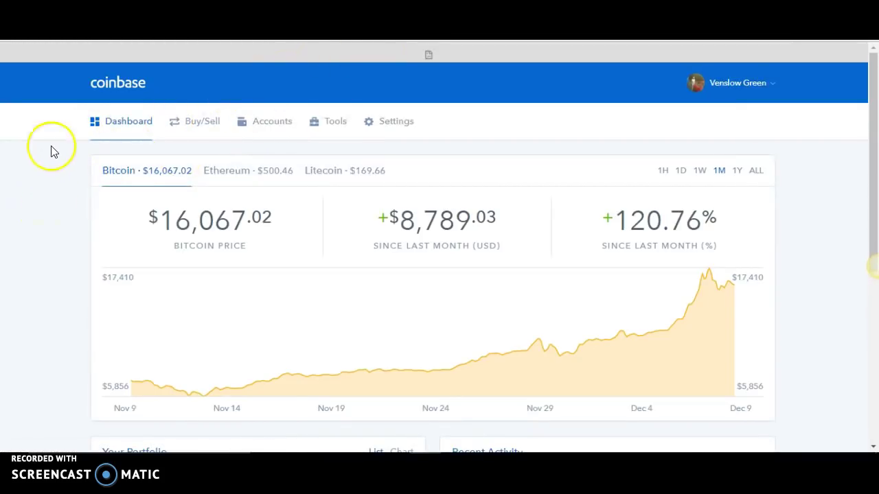
left_click(199, 125)
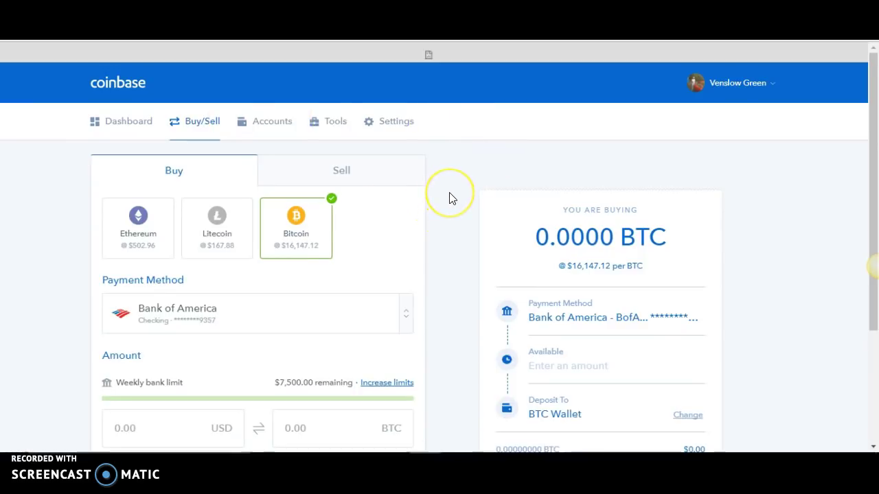
Step: Review the payment methods and keep Bank of America for the Bitcoin buy
scroll(452, 198, "down", 1)
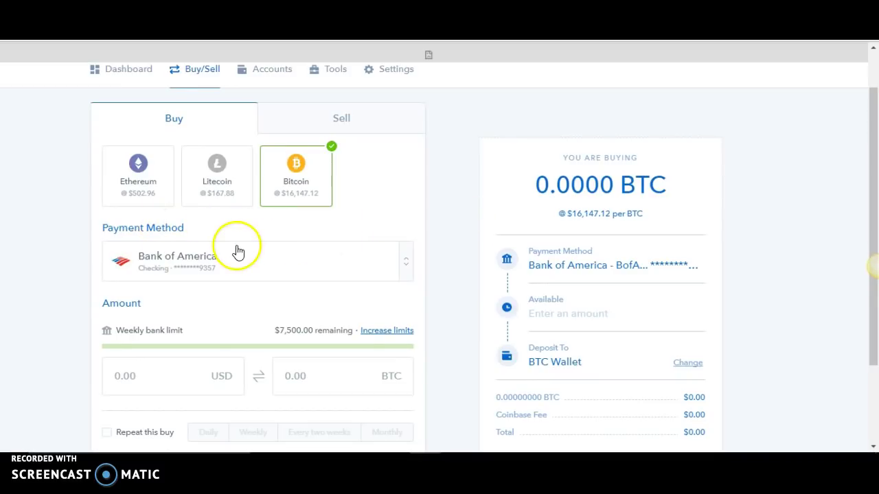
left_click(407, 265)
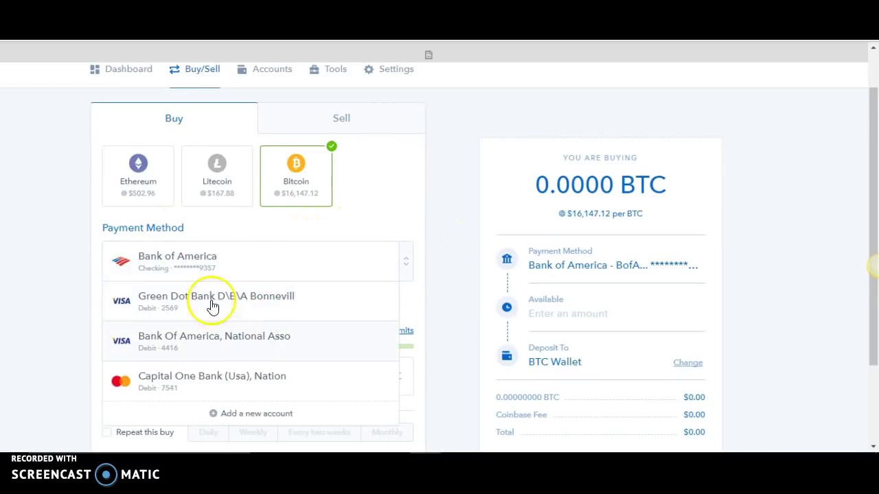
left_click(442, 229)
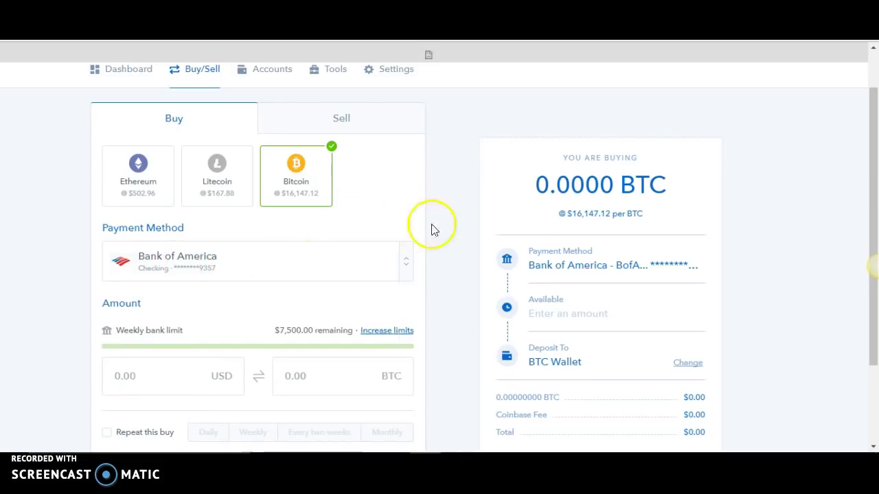
Step: Fill in the $7,500 weekly maximum and highlight the $110.11 Coinbase fee
scroll(430, 229, "down", 1)
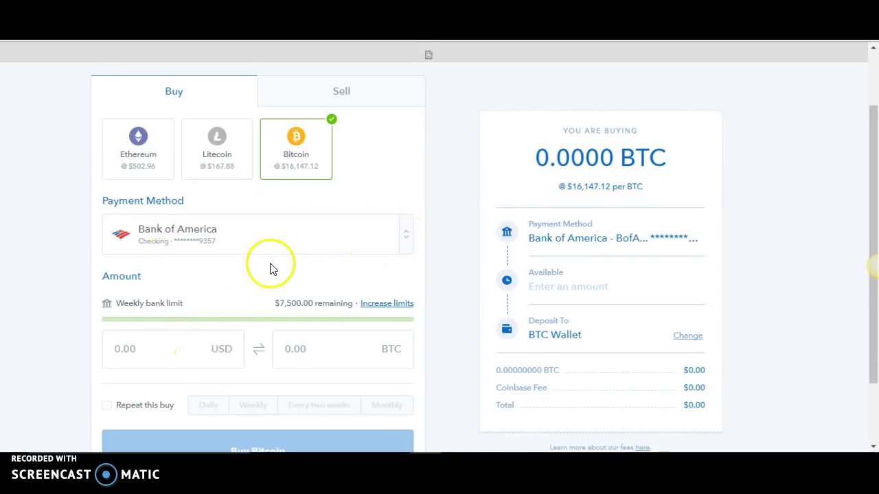
left_click(202, 357)
left_click(211, 357)
type("7500")
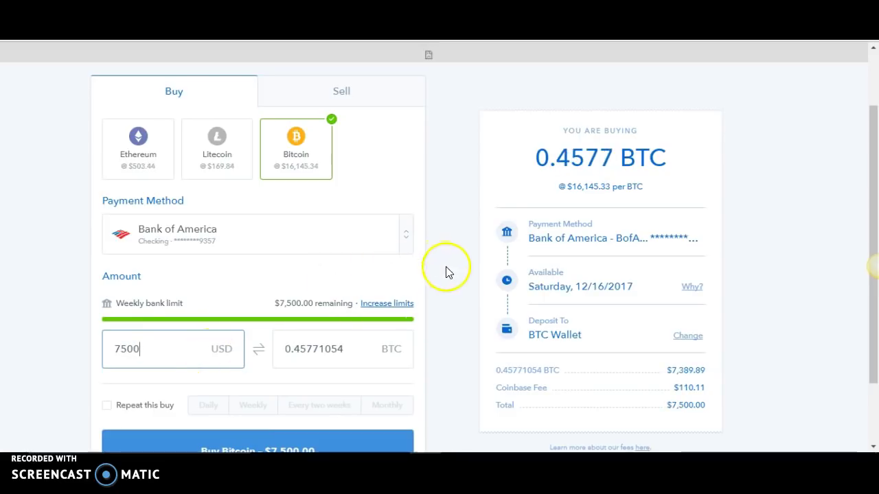
scroll(466, 274, "down", 1)
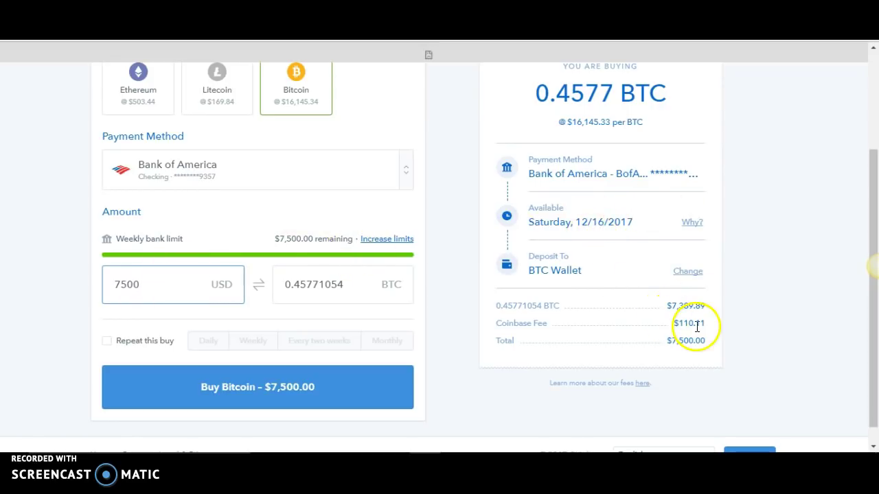
left_click_drag(679, 323, 714, 330)
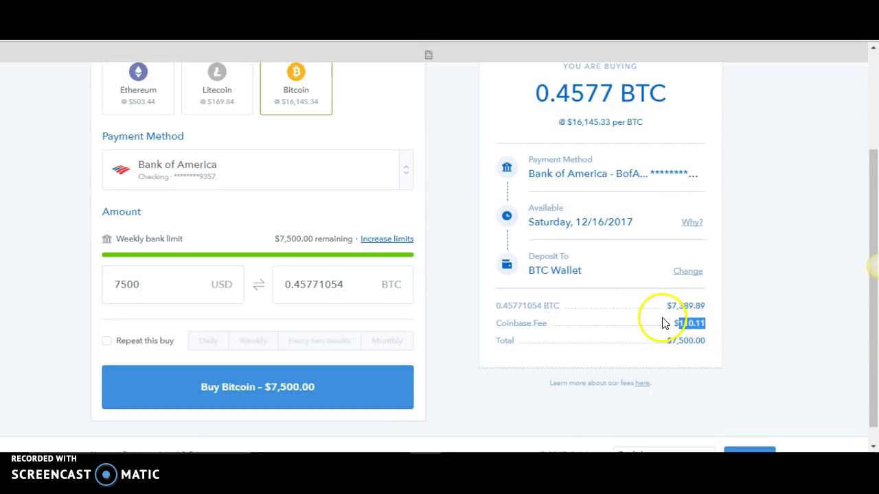
Step: Switch payment to the Green Dot Bank Visa debit card and set the amount to $750
left_click(398, 180)
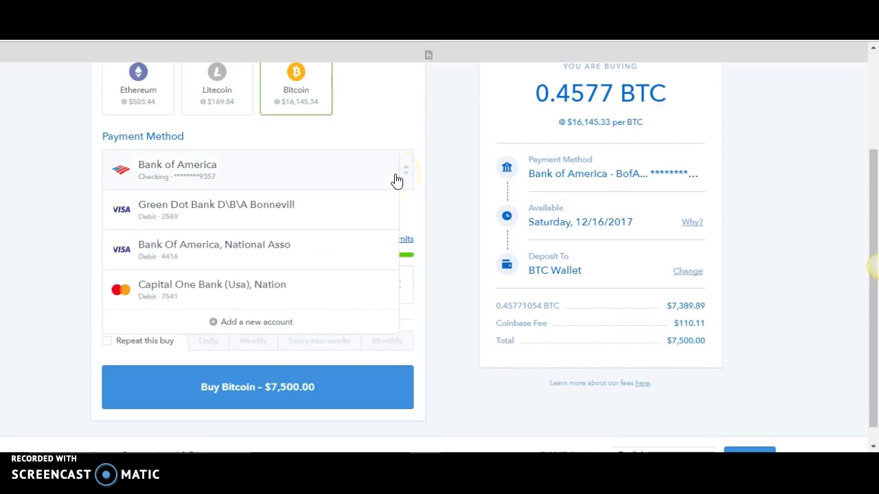
left_click(251, 217)
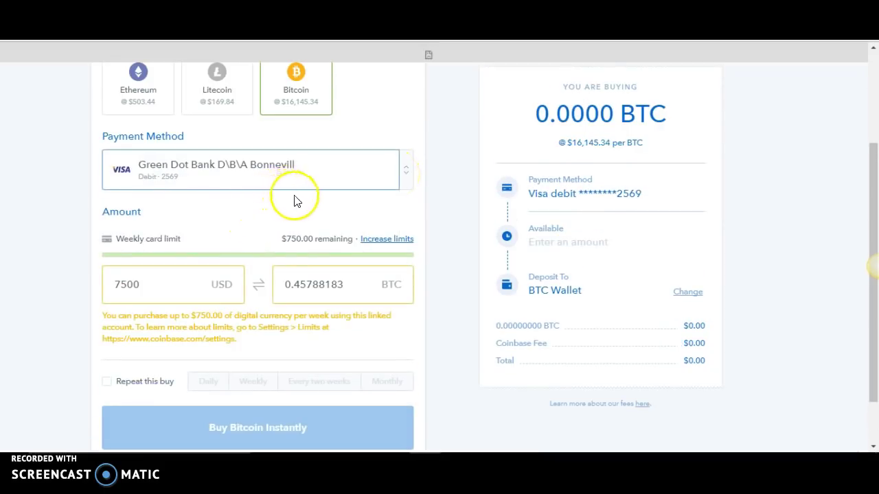
left_click(175, 287)
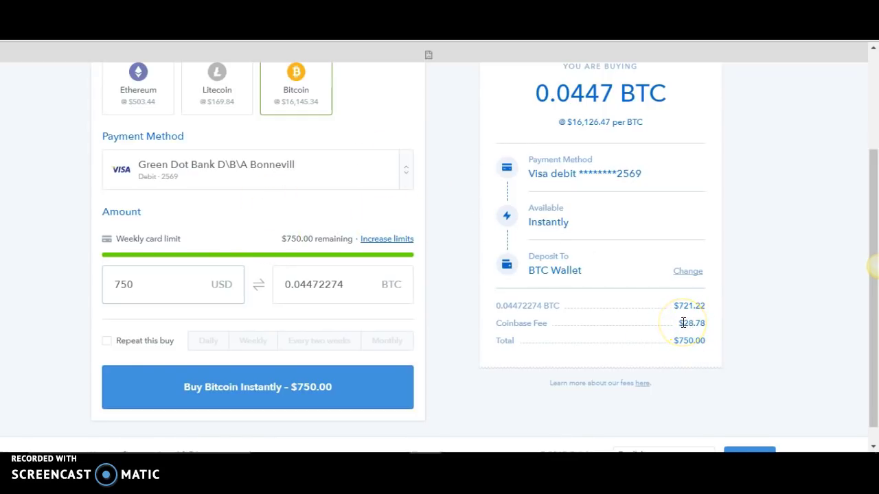
Step: Highlight the $28.78 Coinbase fee on the $750 card purchase, reviewing it twice
left_click_drag(683, 323, 704, 323)
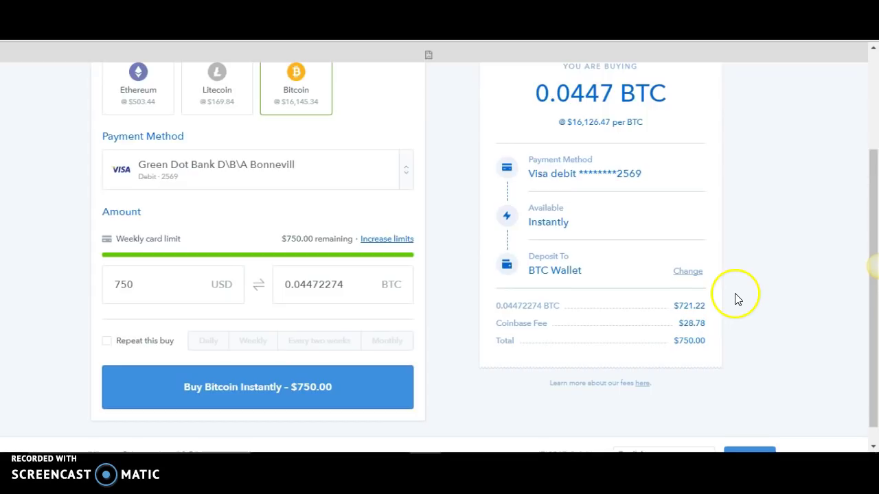
scroll(748, 205, "down", 1)
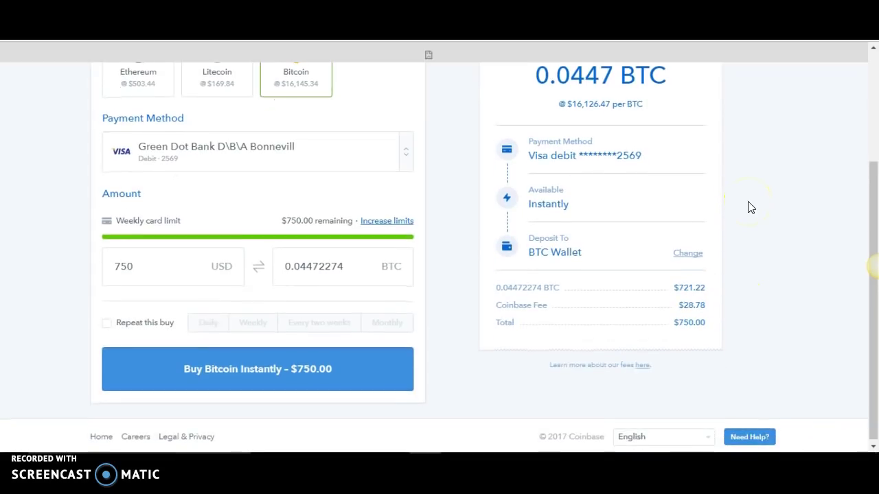
scroll(750, 207, "up", 2)
scroll(751, 207, "down", 1)
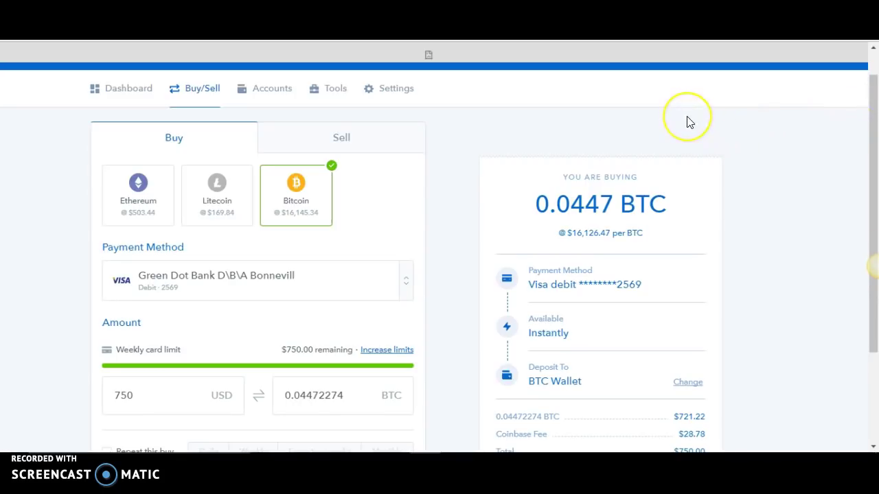
scroll(690, 122, "down", 1)
scroll(690, 123, "up", 2)
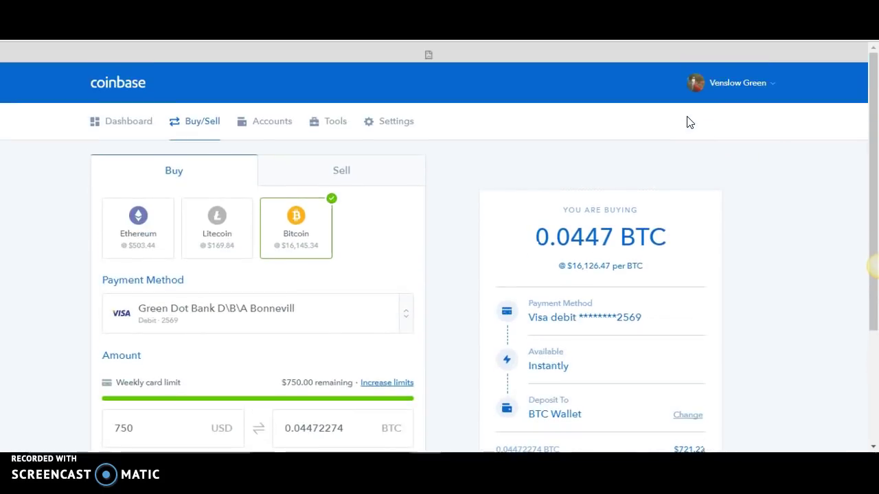
scroll(689, 122, "down", 1)
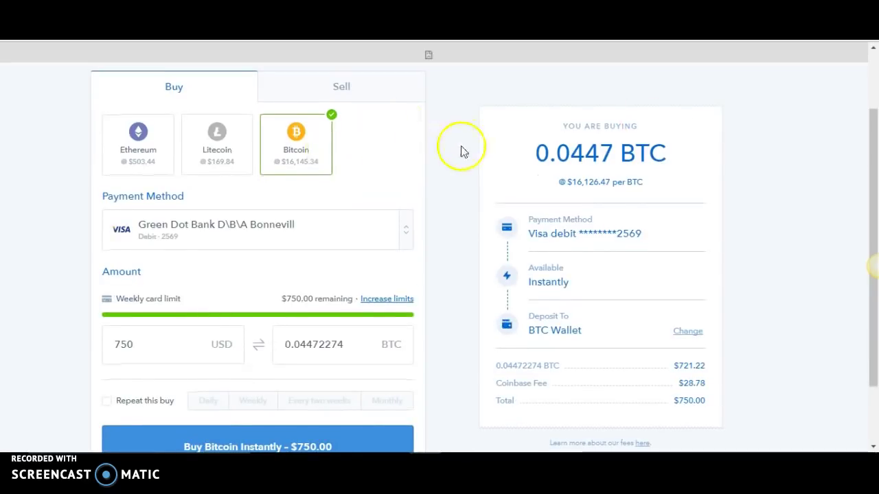
scroll(459, 153, "up", 1)
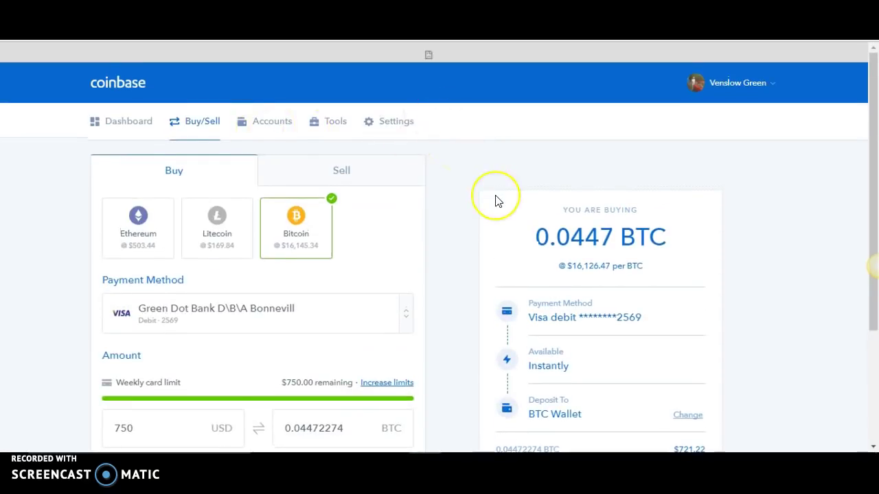
scroll(496, 200, "down", 1)
scroll(499, 199, "down", 1)
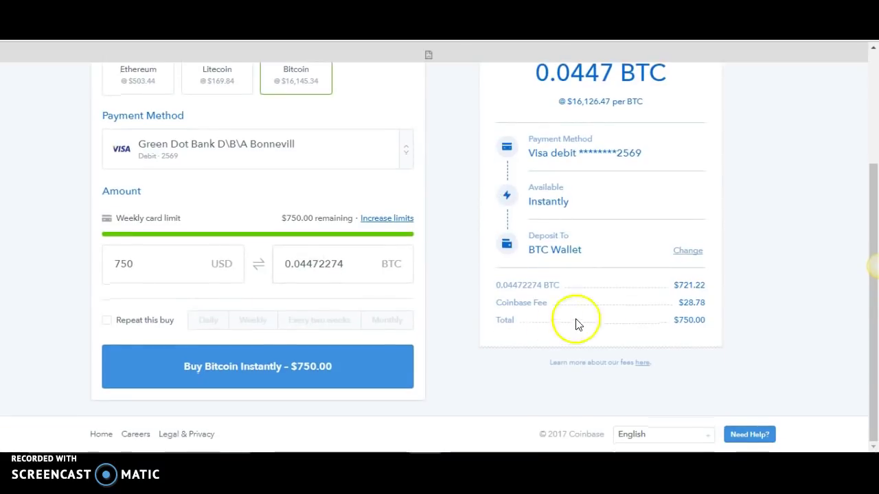
left_click_drag(679, 302, 696, 303)
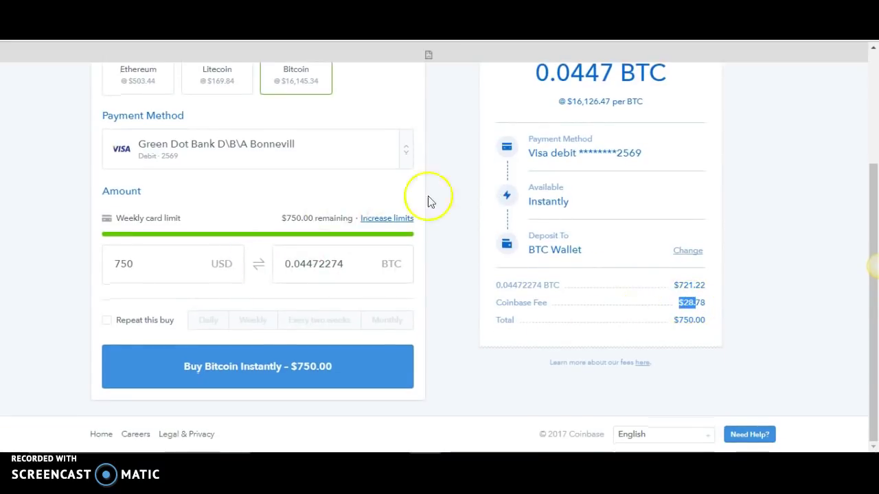
scroll(455, 246, "up", 2)
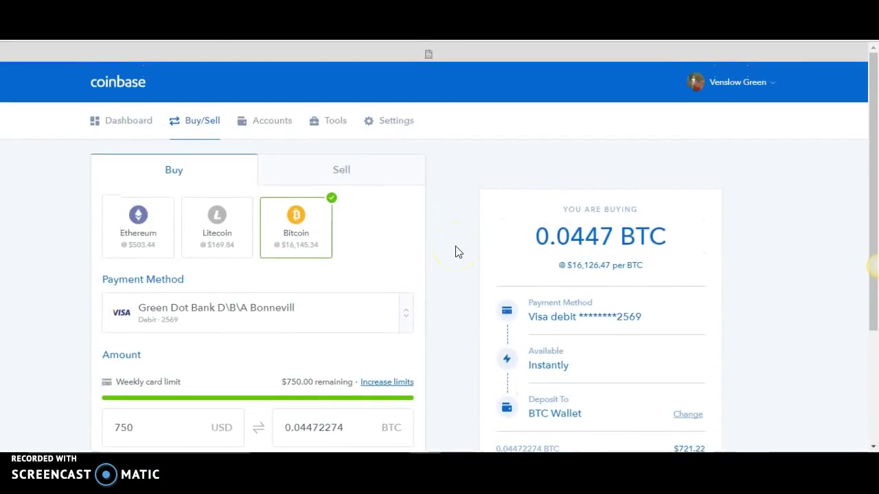
Step: On the dashboard, view and close the pending $500 and $60 deposit details
left_click(138, 116)
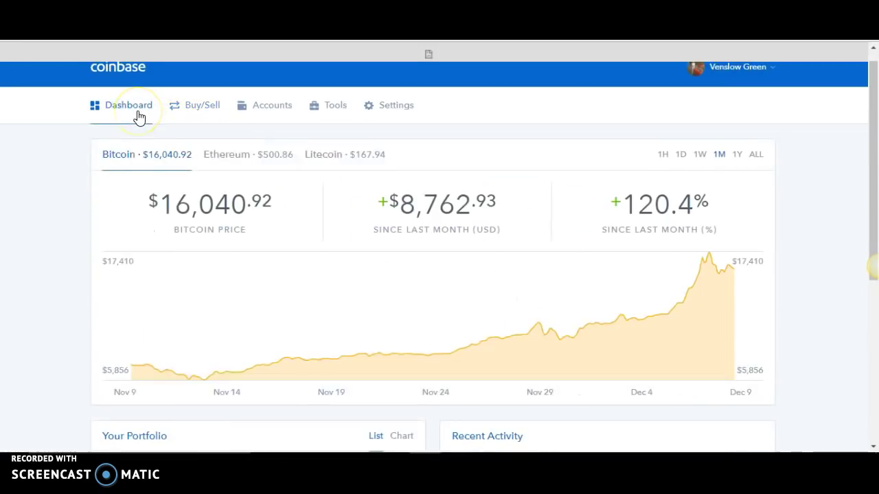
scroll(816, 200, "down", 5)
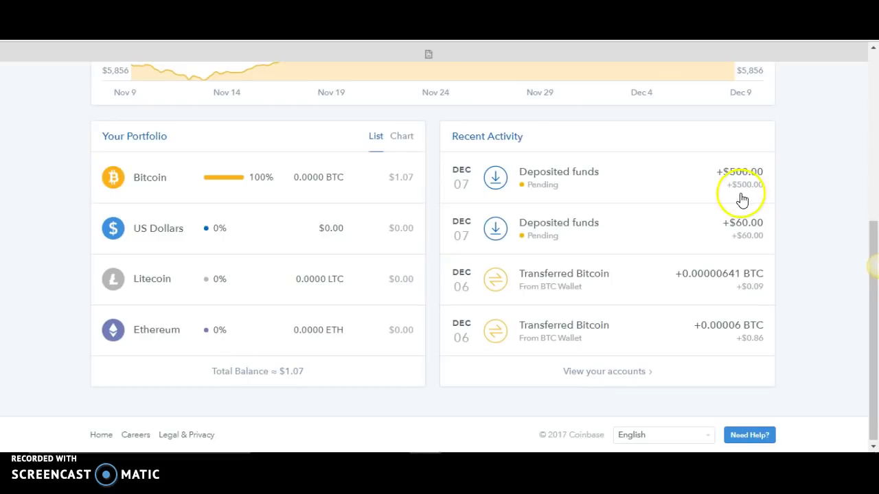
left_click(605, 195)
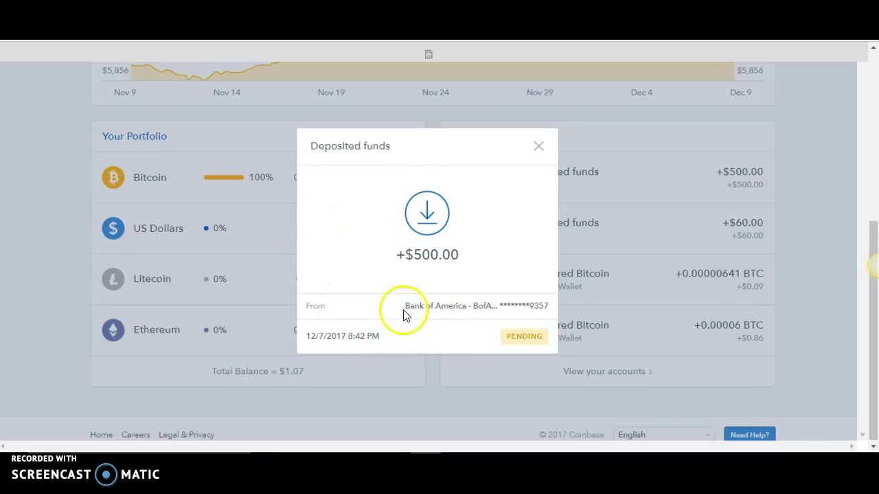
left_click(540, 149)
left_click(648, 231)
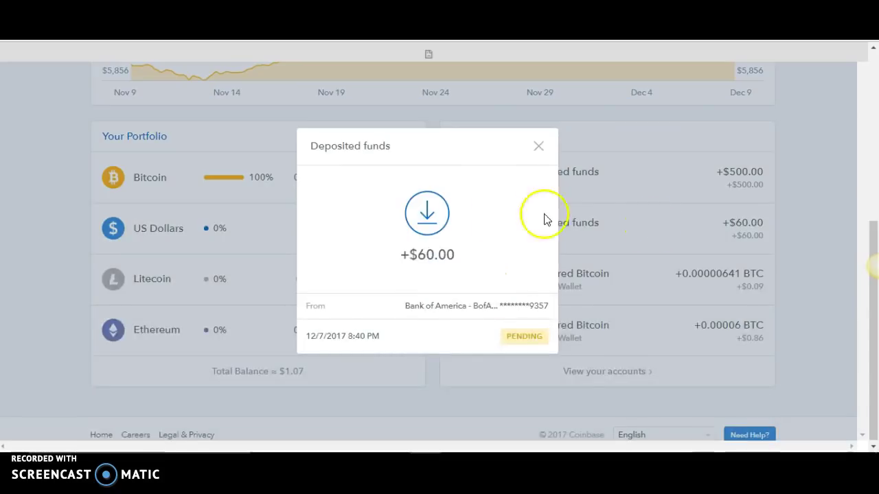
left_click(537, 149)
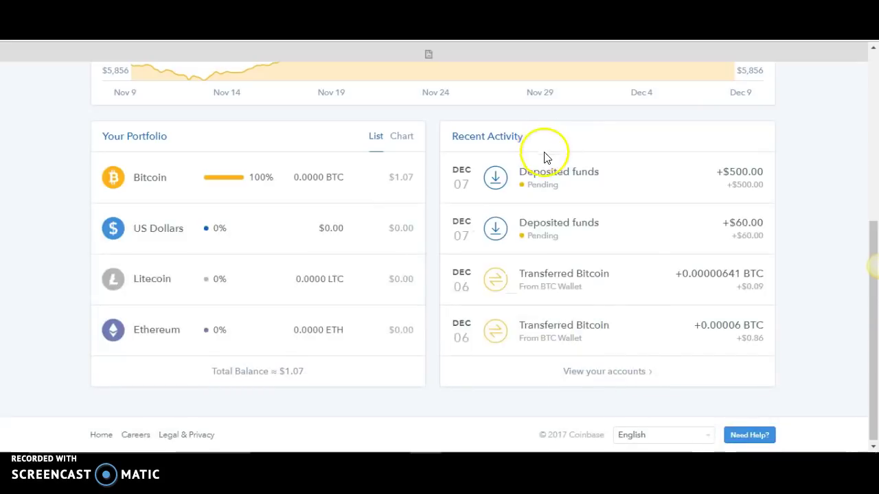
Step: Check the fees on the Dec 05 ($2.99) and Dec 06 Bitcoin purchases
left_click(616, 376)
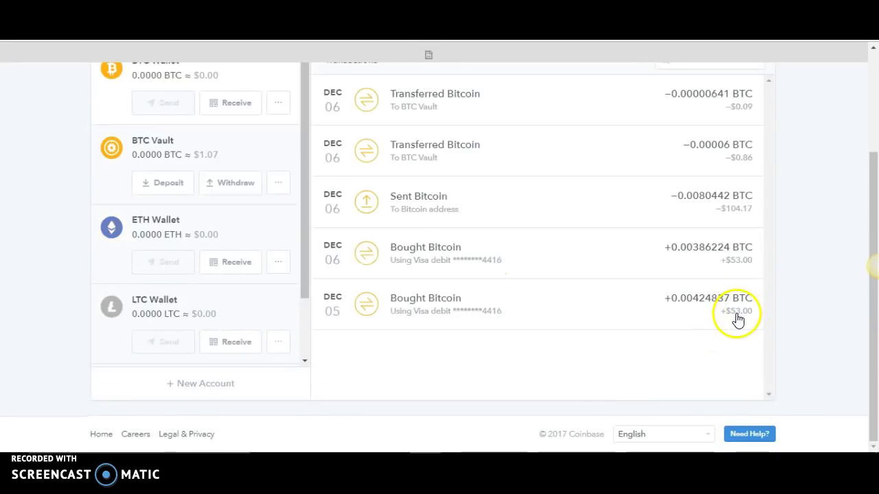
left_click(738, 319)
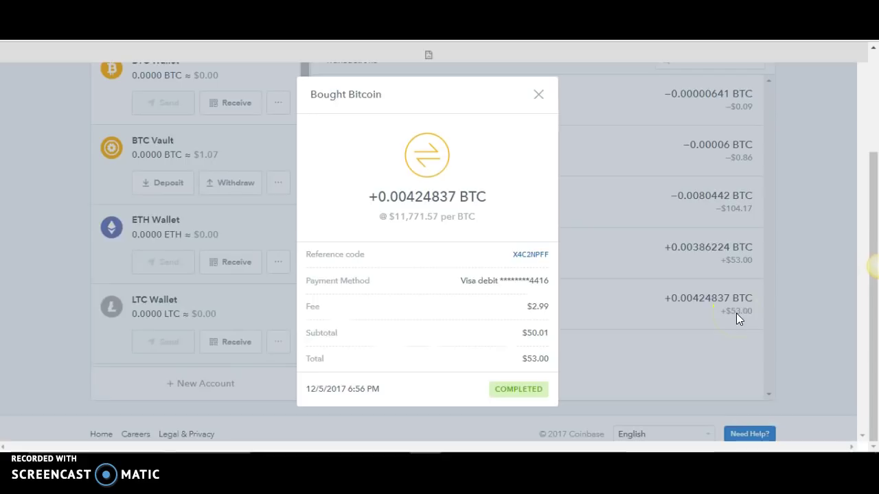
double_click(538, 306)
left_click(540, 95)
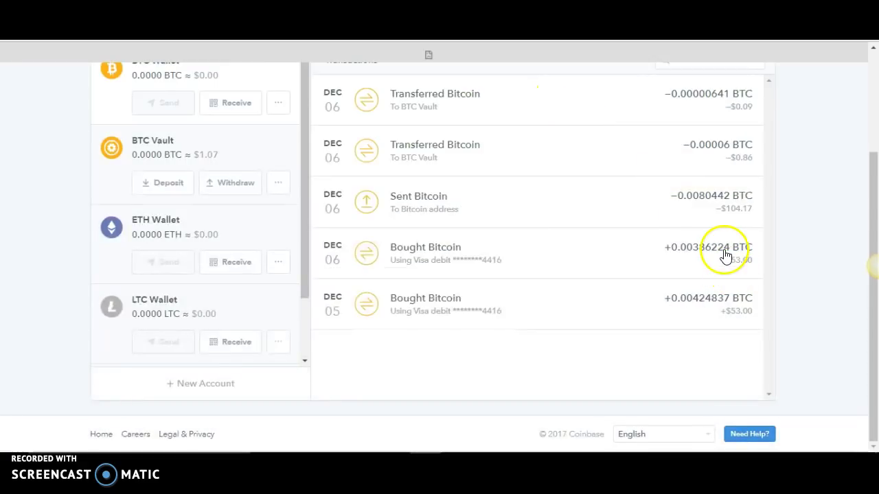
left_click(718, 254)
double_click(531, 305)
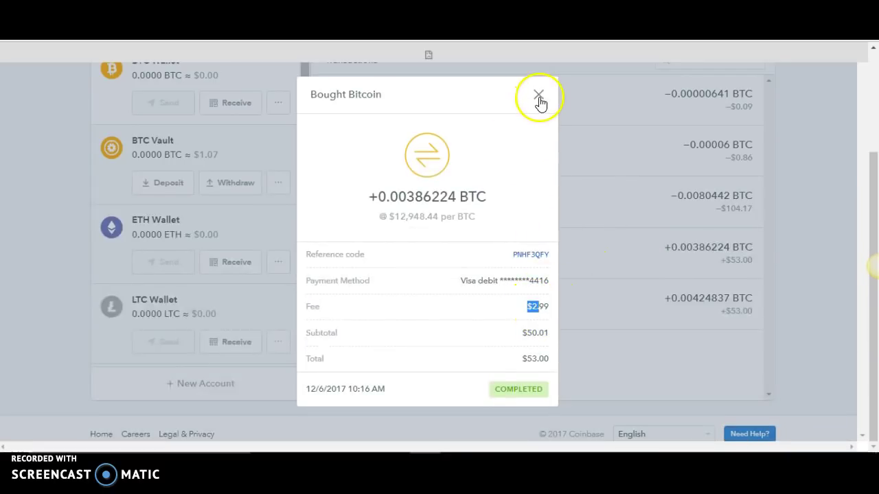
left_click(539, 99)
Step: Highlight the 0.00033707 BTC fee in the Sent Bitcoin details, then return to the transaction list
left_click(738, 209)
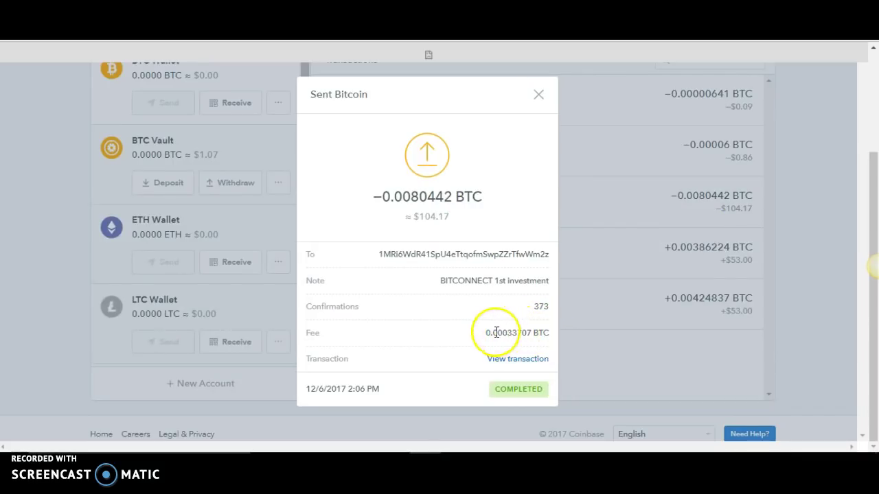
left_click_drag(492, 333, 537, 335)
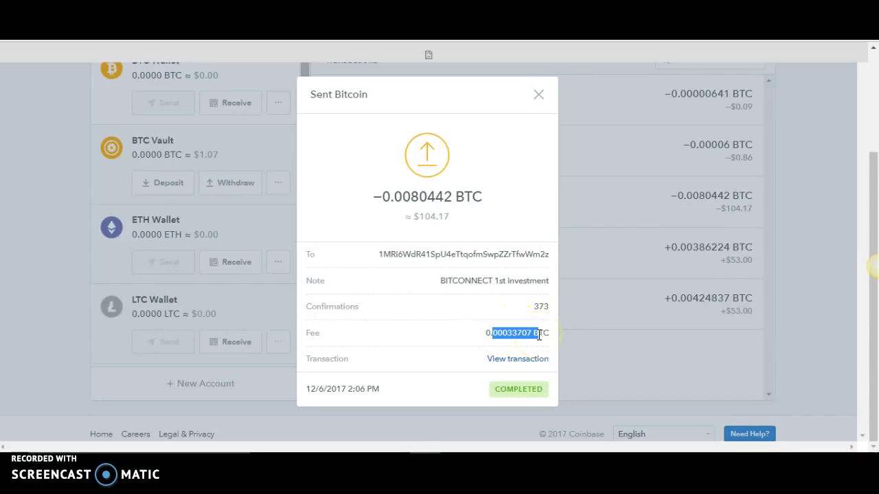
left_click(490, 341)
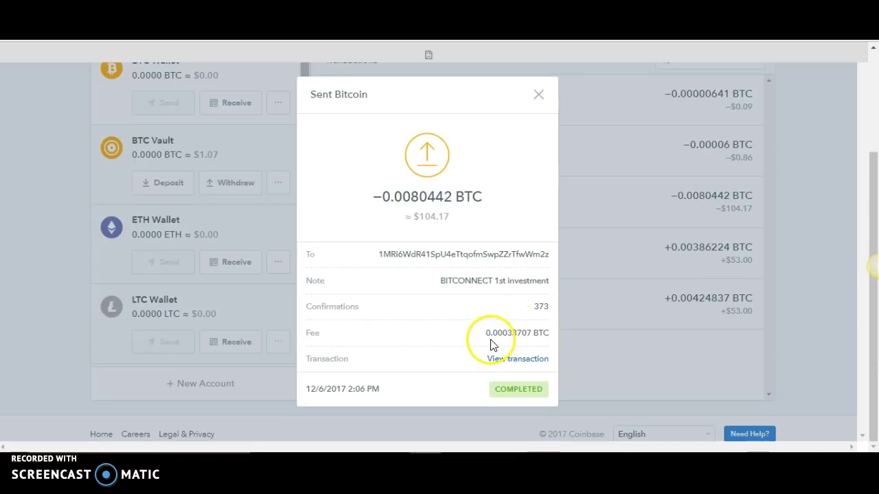
left_click_drag(486, 334, 520, 338)
left_click(539, 96)
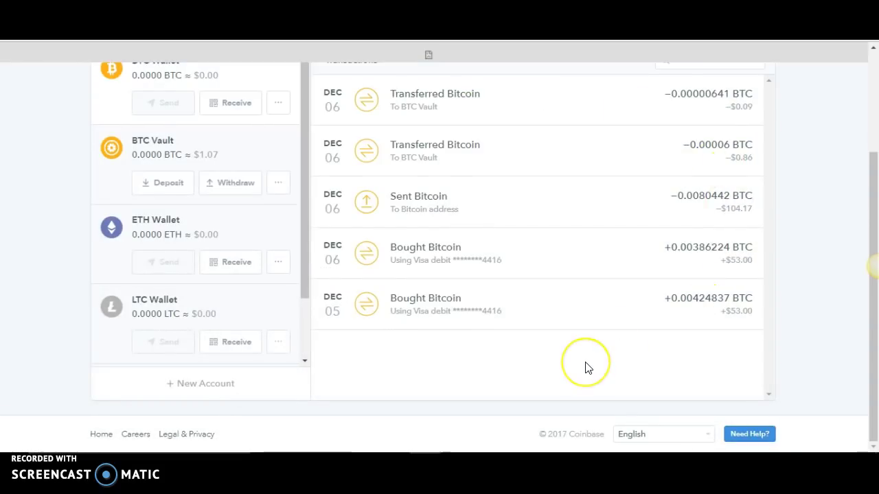
scroll(585, 369, "up", 2)
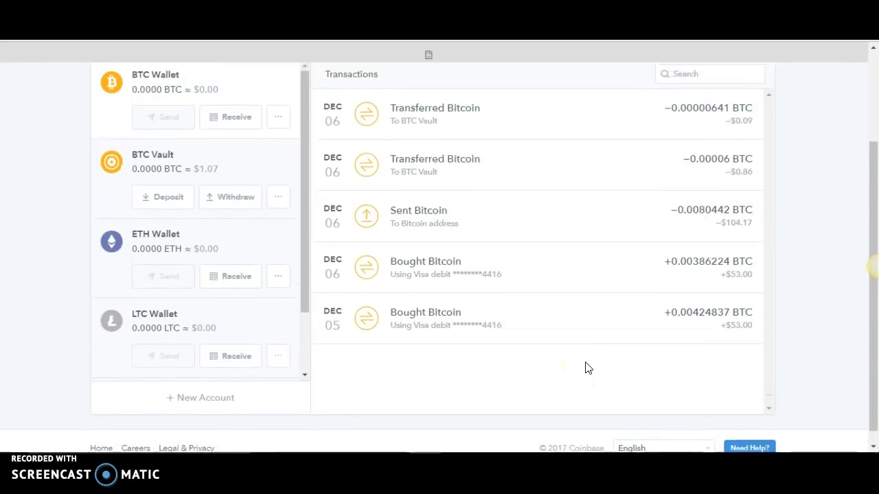
scroll(583, 366, "up", 2)
mouse_move(583, 367)
left_mouse_down()
mouse_move(516, 224)
mouse_move(455, 180)
left_mouse_up()
left_click(794, 117)
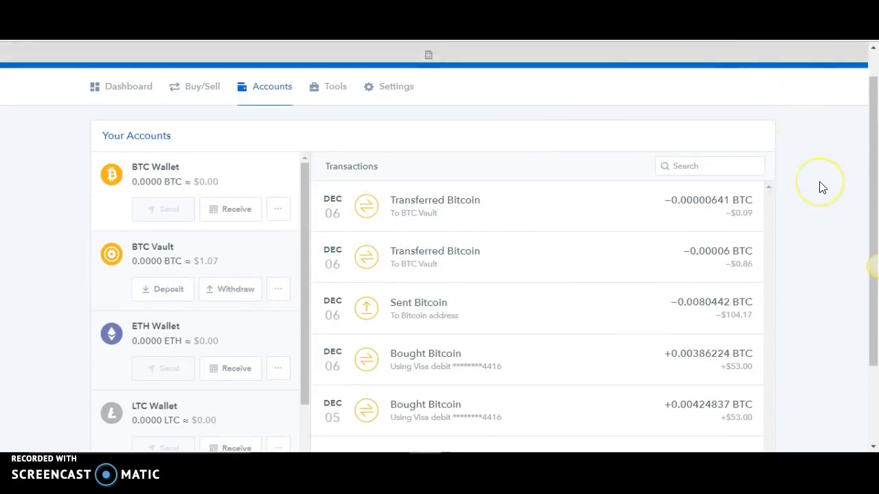
Step: Return to the dashboard and scroll through the price chart, portfolio and recent activity
scroll(822, 187, "up", 2)
left_click(122, 124)
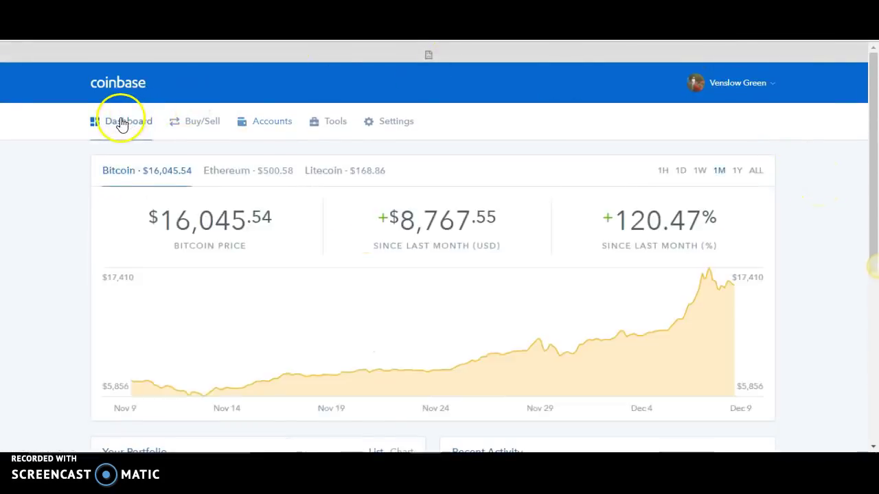
scroll(823, 186, "down", 1)
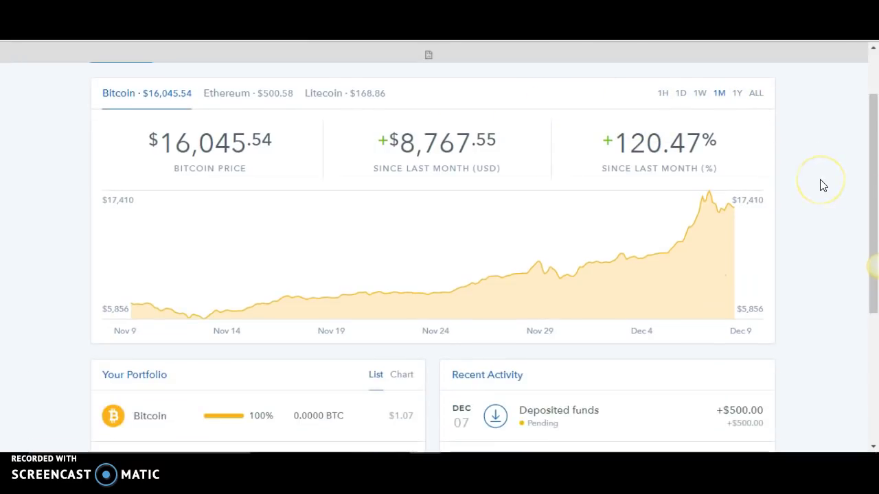
scroll(823, 185, "down", 1)
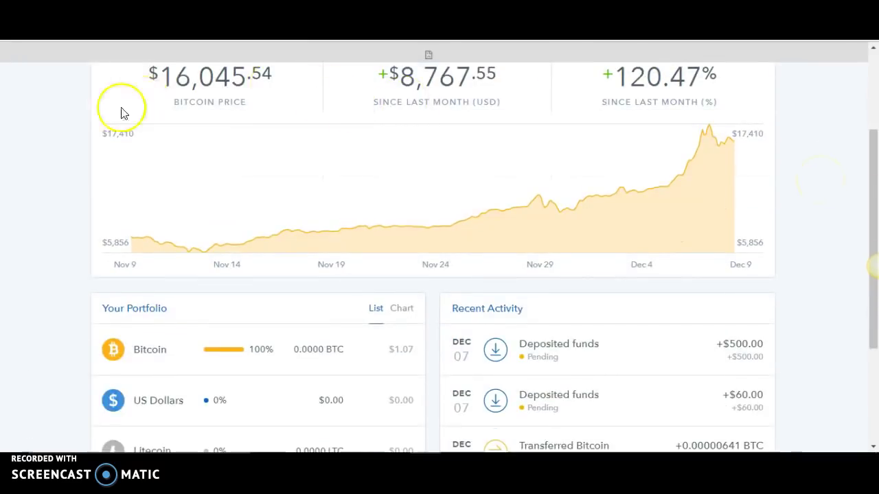
scroll(839, 179, "down", 1)
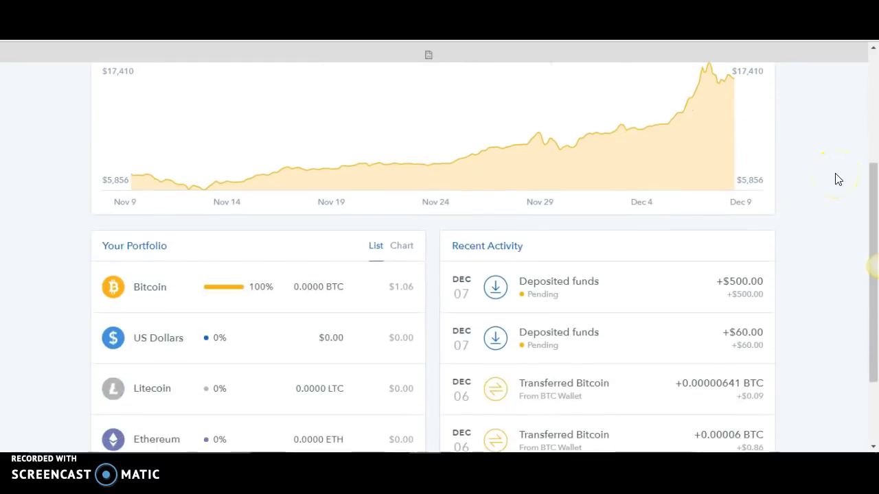
scroll(839, 179, "up", 3)
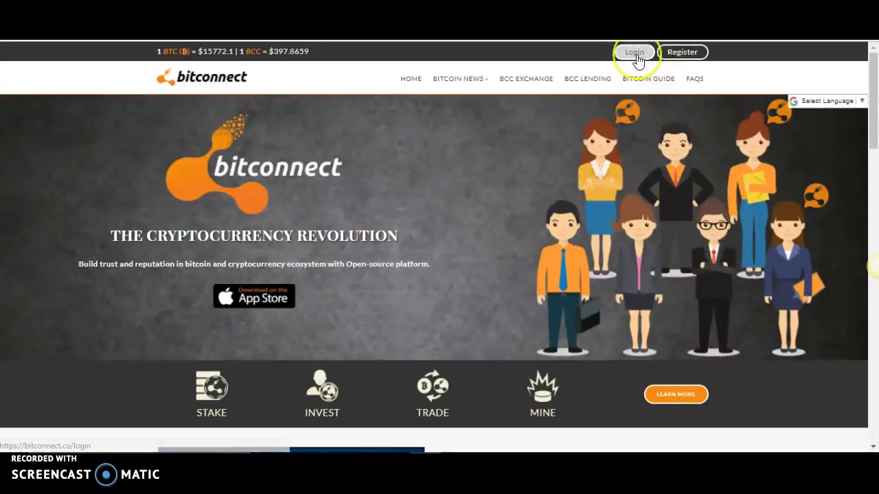
left_click(702, 62)
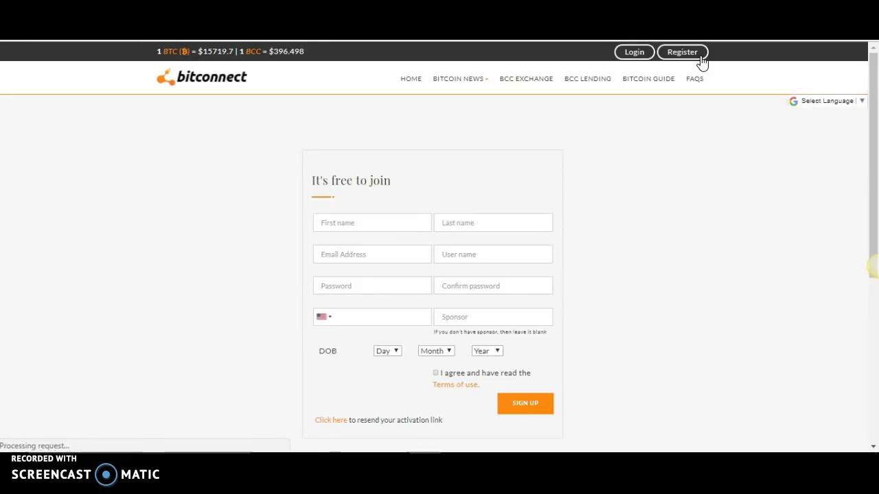
left_click(477, 317)
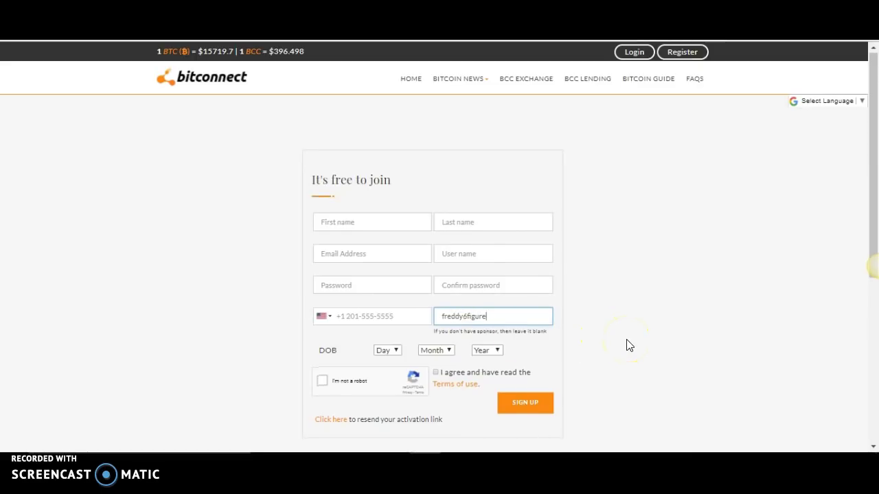
scroll(626, 345, "down", 1)
scroll(626, 345, "up", 1)
Step: Tick the sign-up robot check and reach the sign-in form with credentials filled in
left_click(375, 228)
left_click(448, 227)
left_click(388, 269)
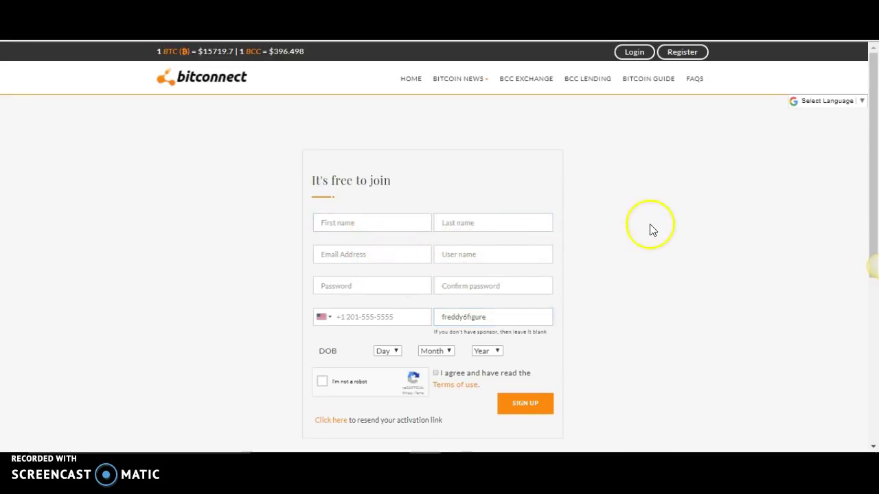
scroll(657, 218, "down", 2)
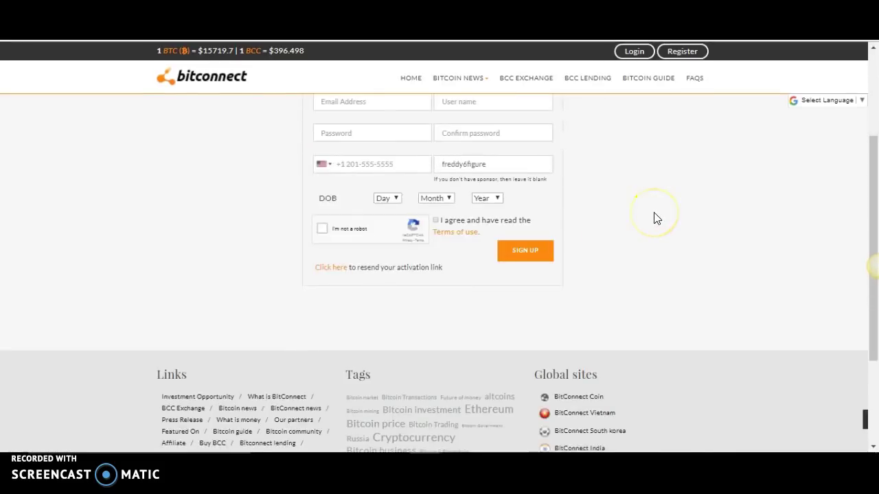
left_click(322, 228)
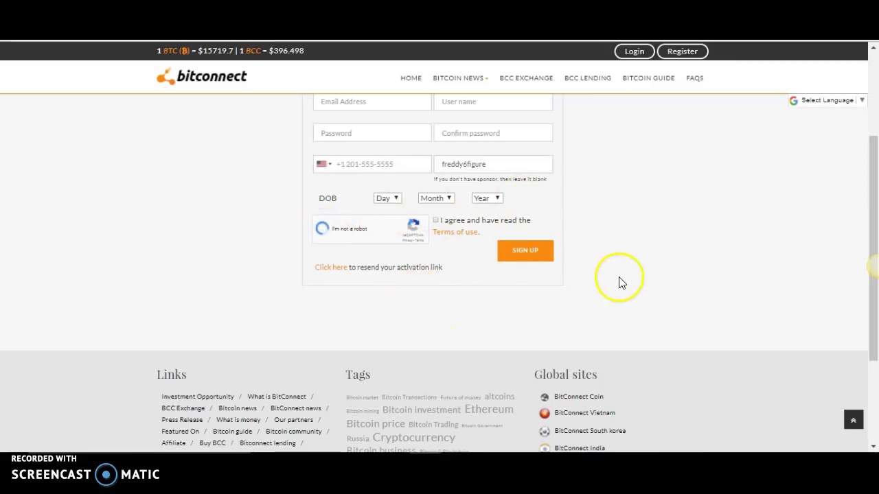
scroll(625, 282, "up", 2)
scroll(626, 284, "up", 1)
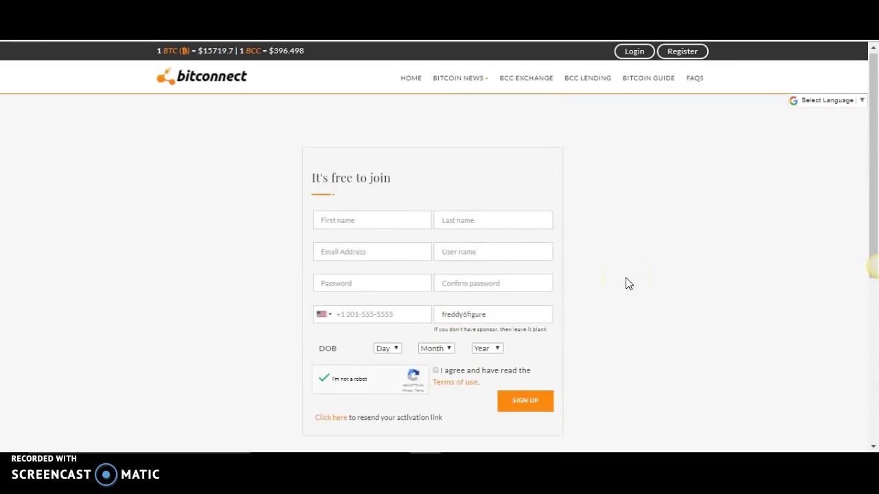
scroll(612, 206, "down", 1)
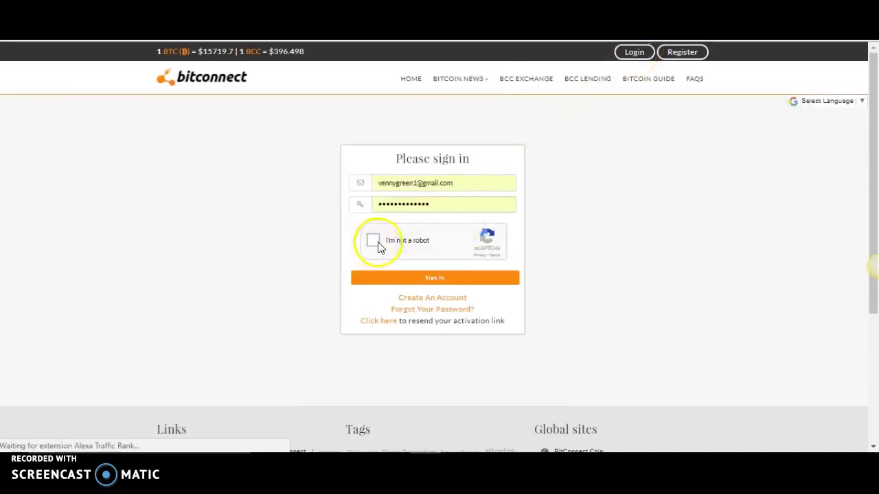
Step: Pass the traffic-light reCAPTCHA, sign in, and move to the six-digit code field
left_click(376, 242)
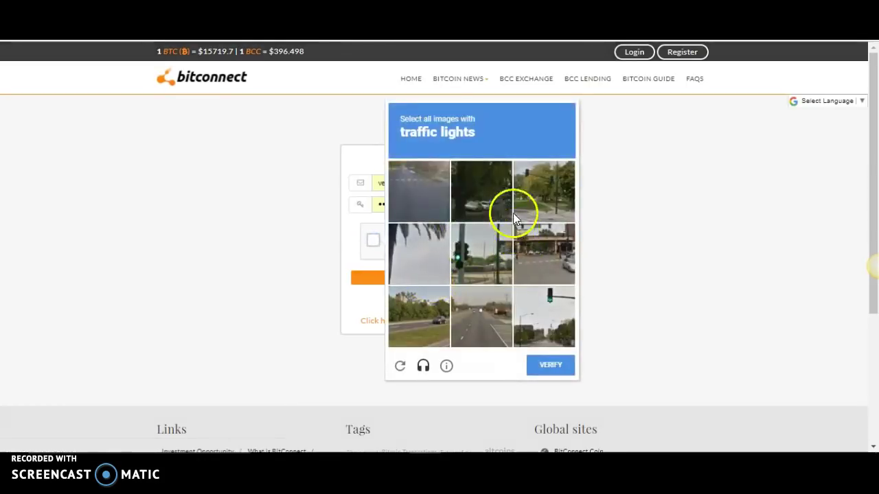
left_click(489, 252)
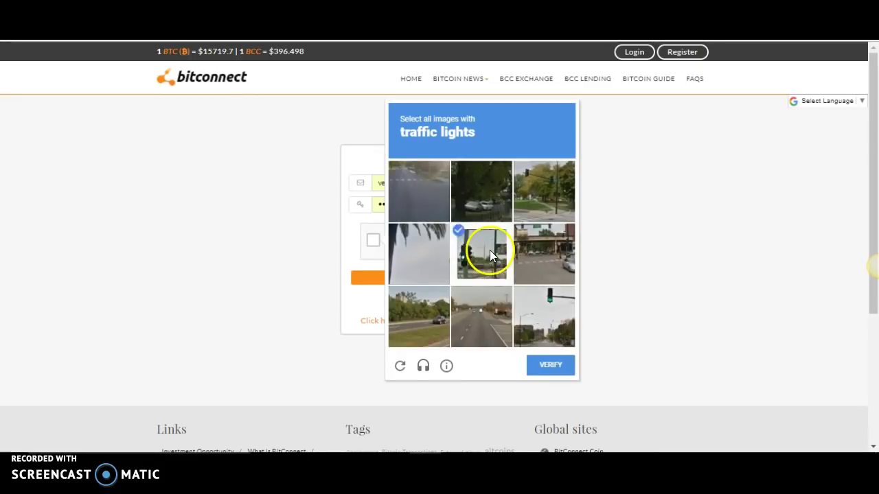
left_click(542, 319)
left_click(541, 212)
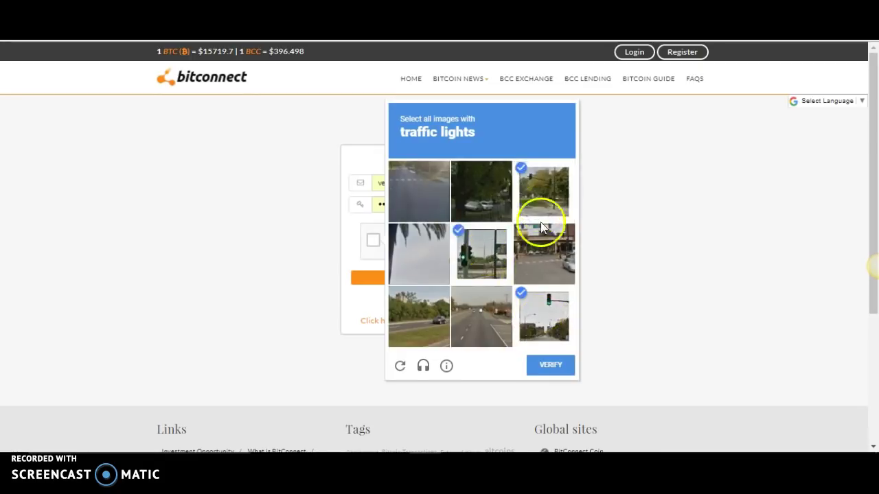
left_click(542, 367)
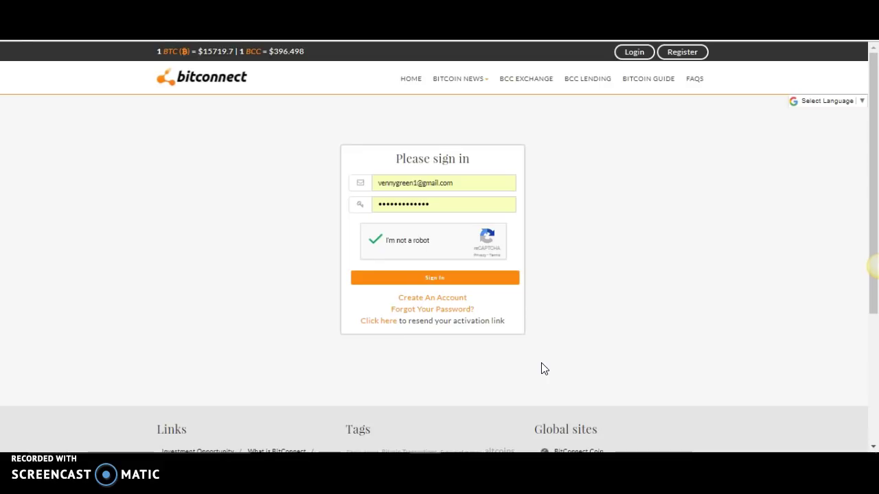
left_click(433, 278)
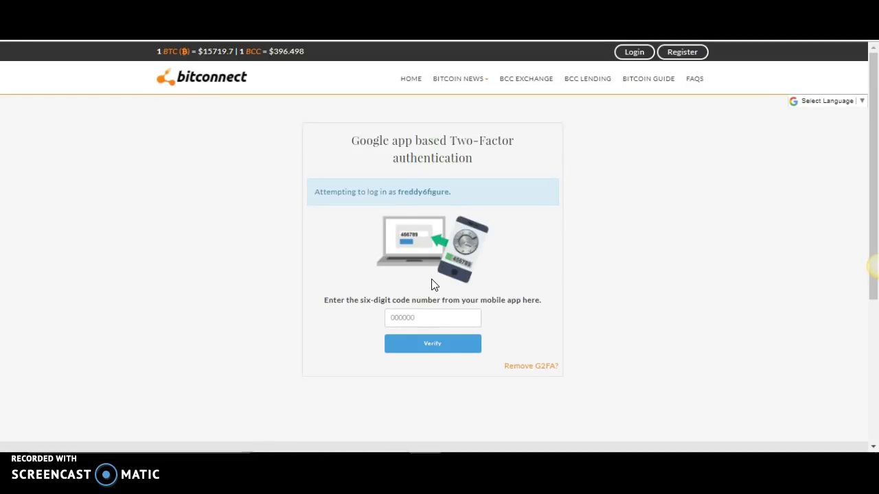
left_click(430, 319)
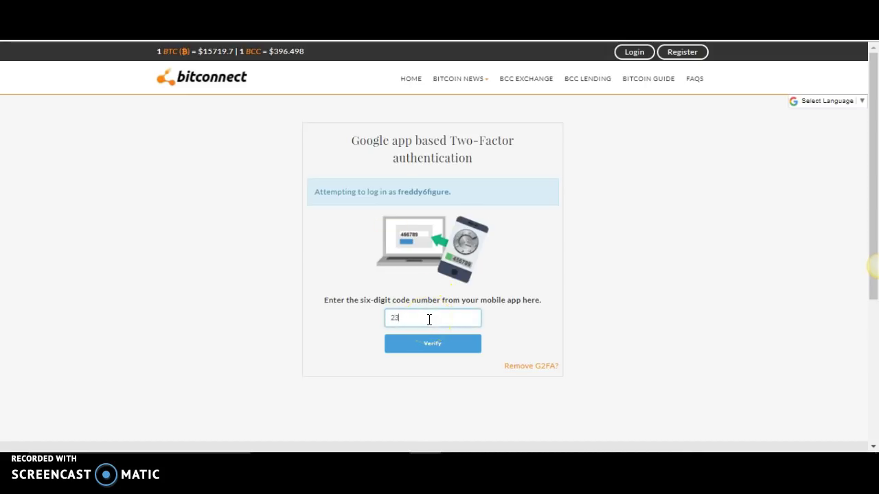
Step: Submit the two-factor code and highlight the $6.58 Lending, 0.00588399 BitConnect and Bitcoin wallet balances
key("Return")
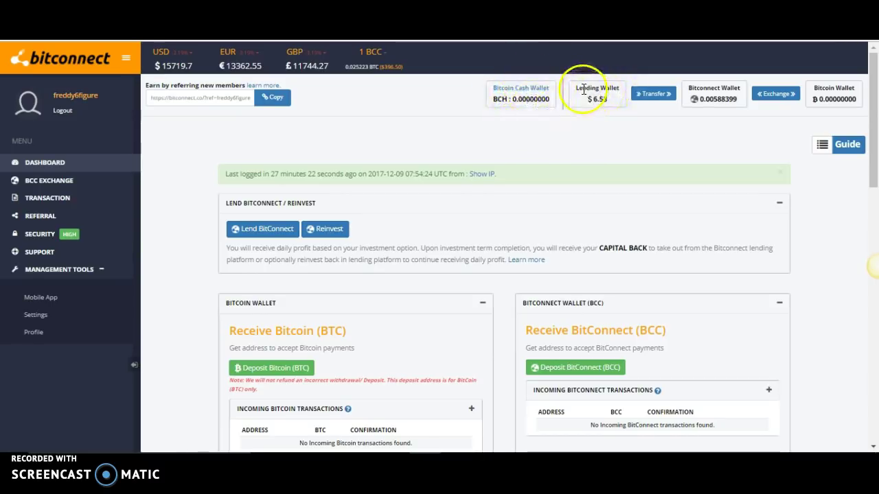
left_click_drag(575, 88, 618, 101)
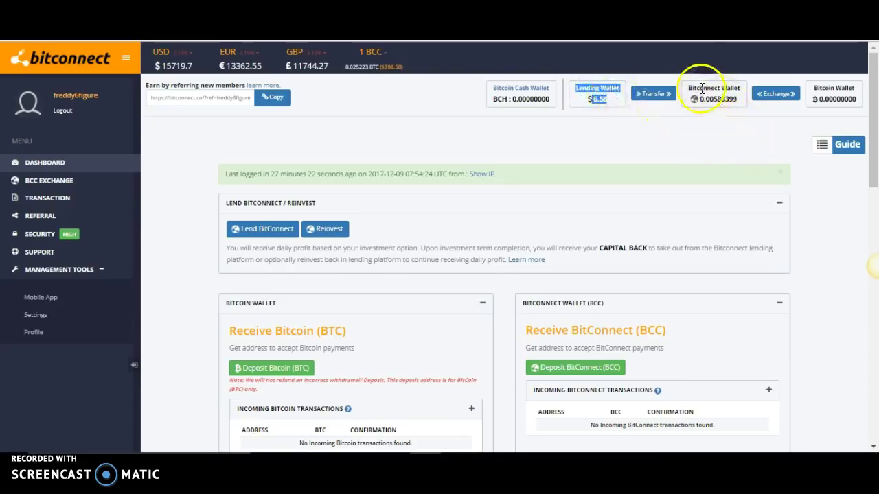
left_click_drag(699, 88, 745, 109)
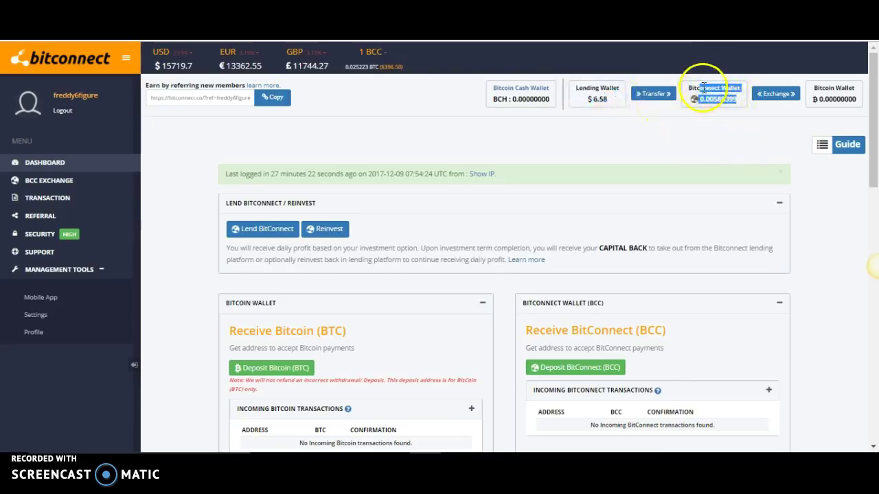
left_click(714, 96)
left_click_drag(814, 87, 859, 104)
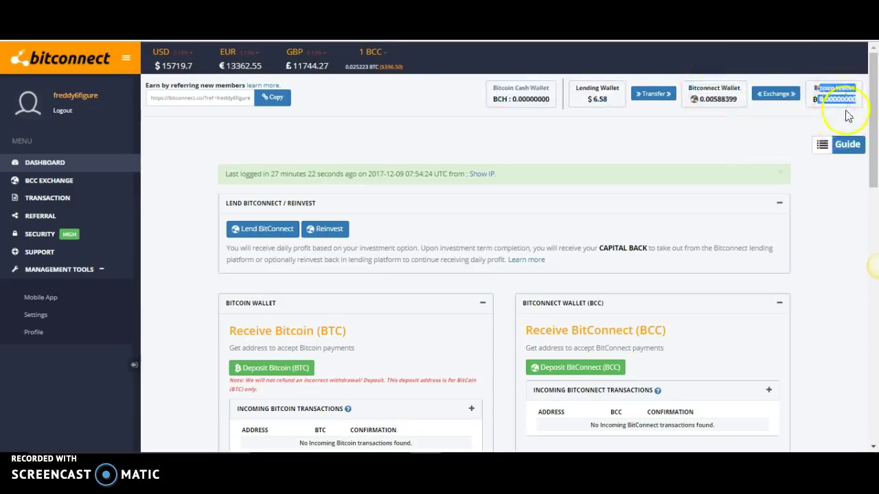
left_click(759, 132)
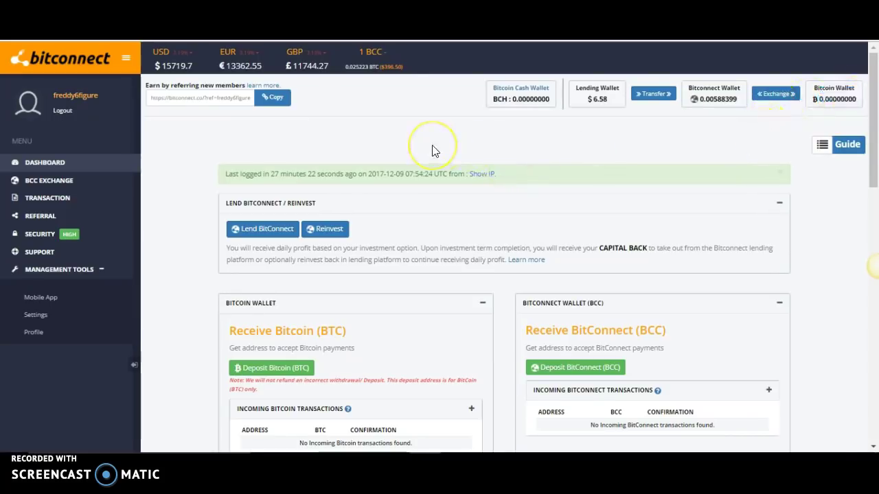
Step: Copy the BitConnect referral link from the dashboard
scroll(432, 150, "down", 2)
scroll(432, 151, "up", 2)
left_click(283, 100)
scroll(202, 181, "down", 2)
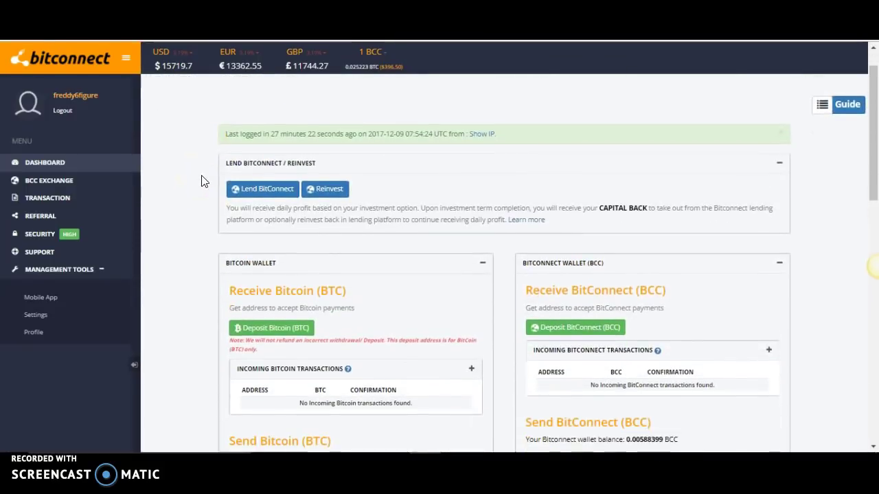
scroll(202, 181, "up", 2)
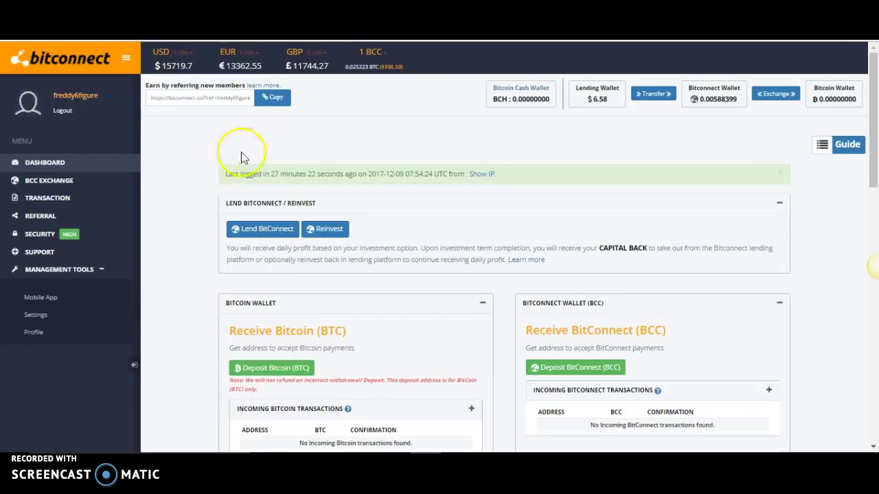
Step: Enter 100 in the Invest BitConnect lending form and note the 299-day capital release period
left_click(264, 233)
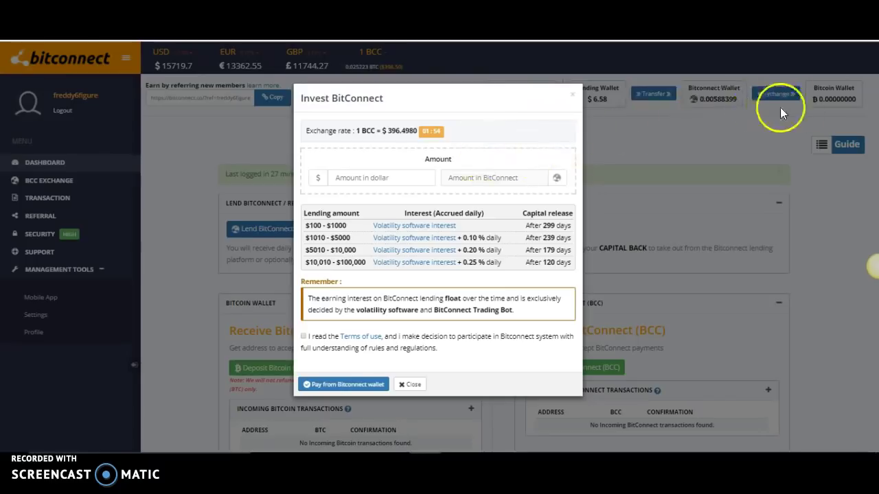
mouse_move(382, 178)
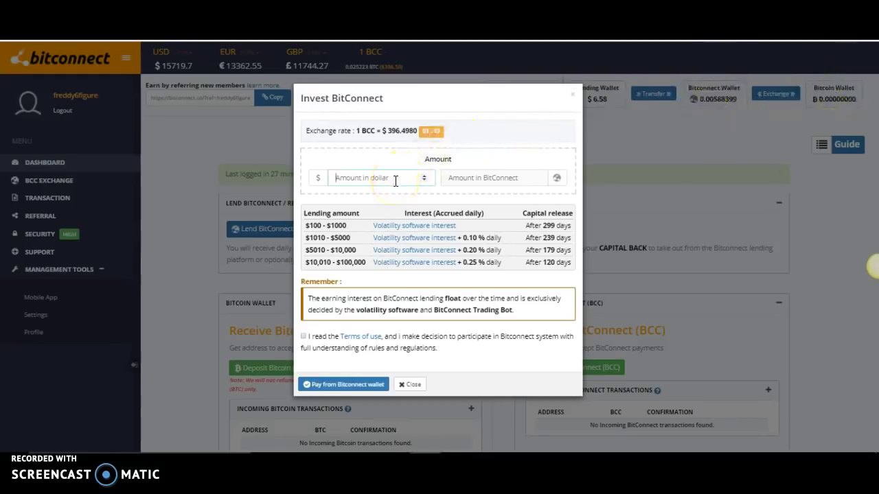
type("100")
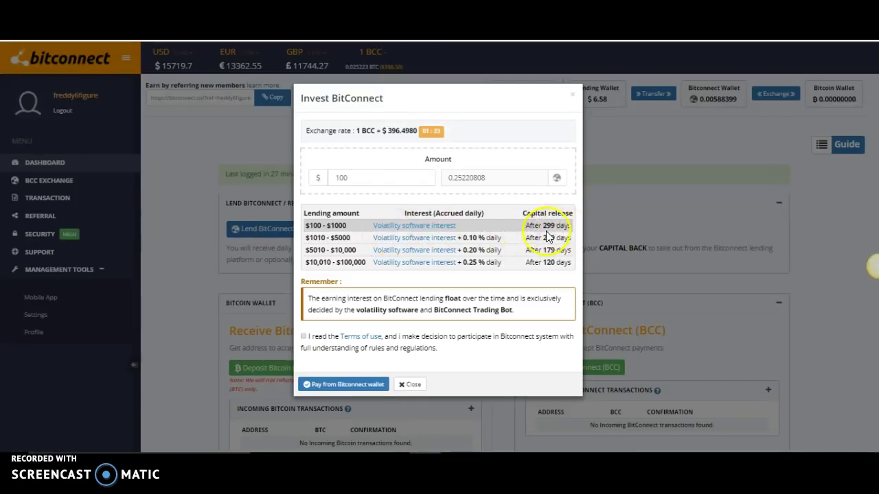
left_click_drag(544, 225, 567, 225)
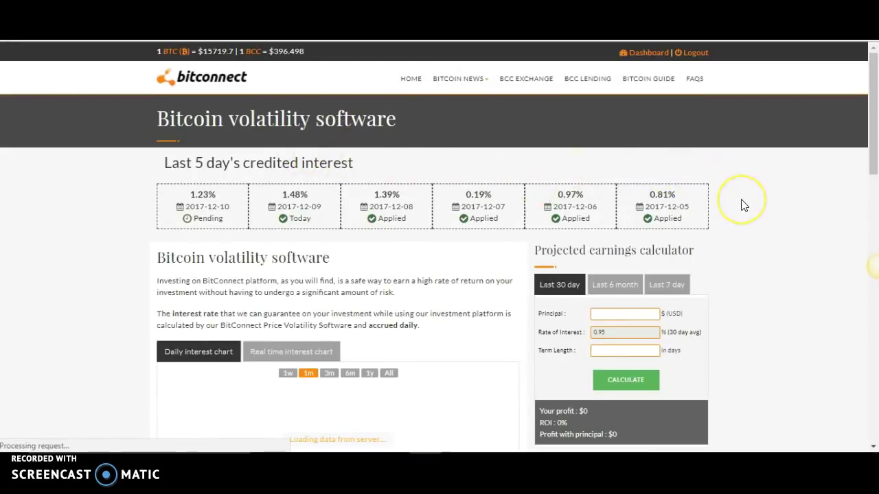
Step: Calculate BitConnect earnings for a $100 principal over a 1-day term
scroll(741, 204, "down", 3)
left_click(621, 214)
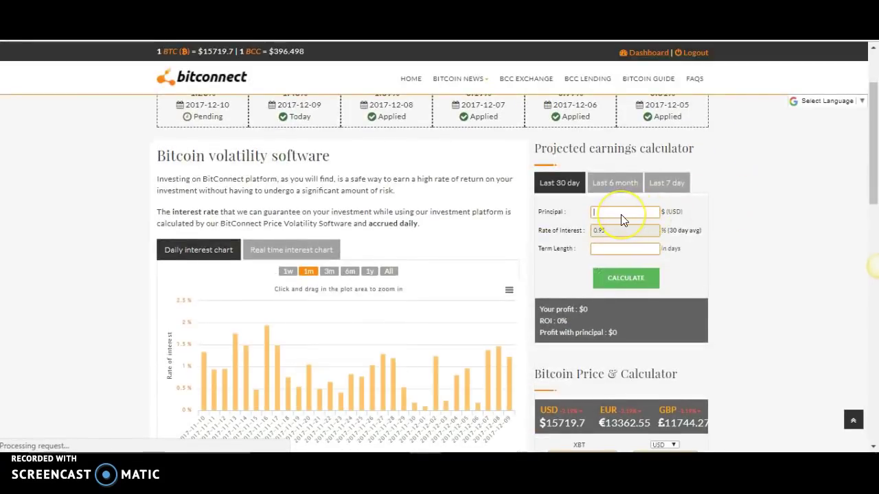
type("100")
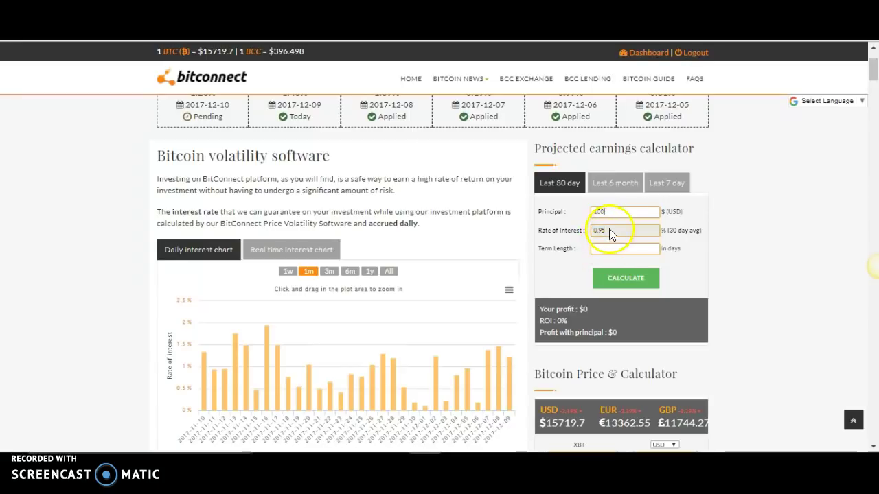
type("1")
left_click(642, 287)
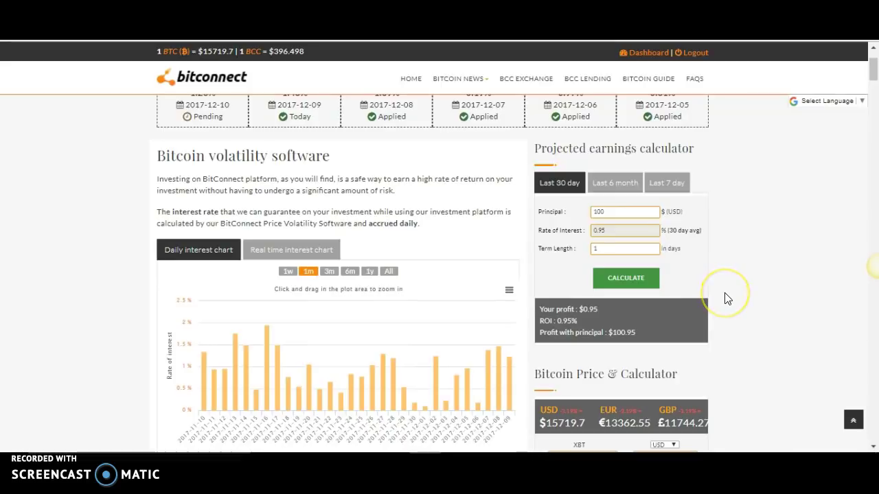
Step: Recalculate with a 31-day term and highlight the $29.45 profit result
double_click(623, 248)
type("31")
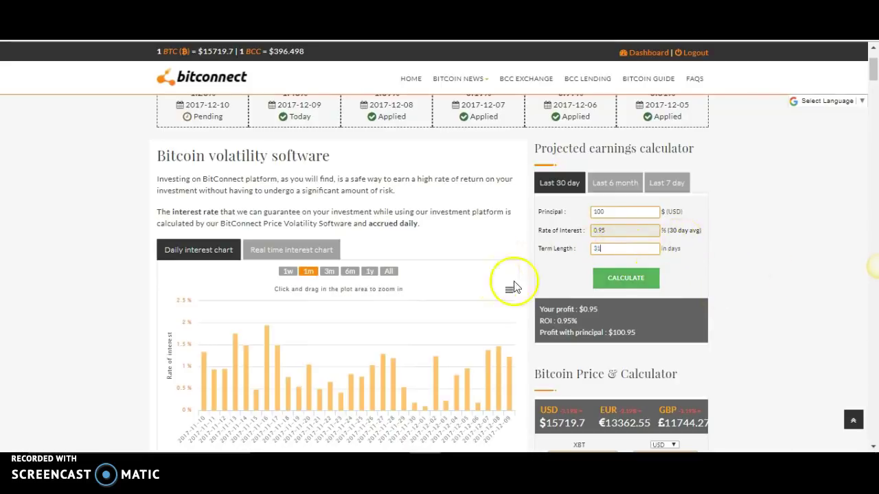
left_click(630, 278)
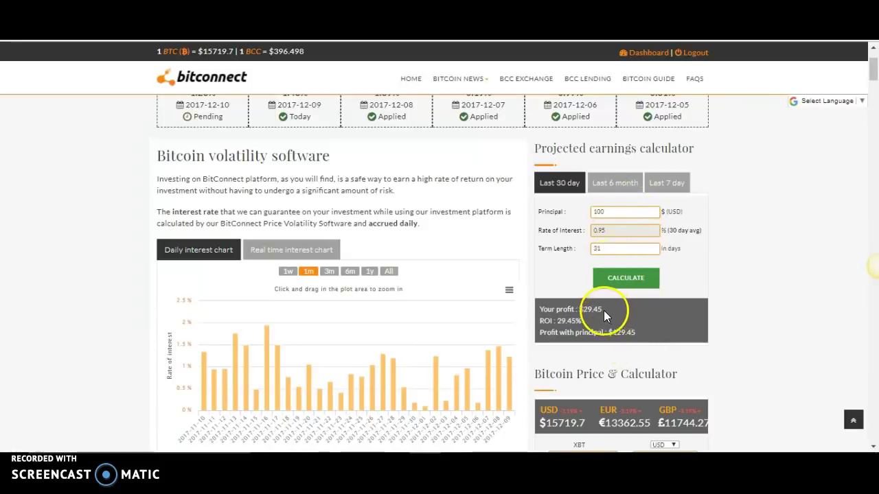
left_click_drag(574, 309, 604, 310)
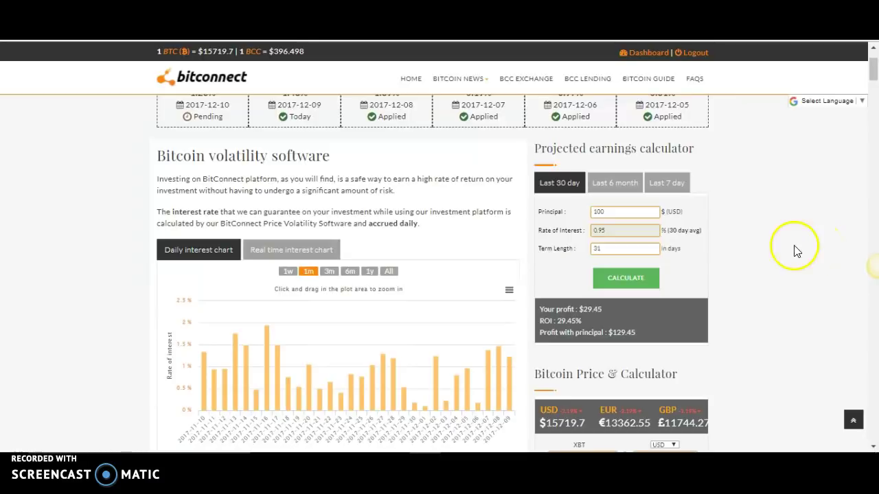
scroll(749, 298, "down", 2)
scroll(749, 298, "up", 3)
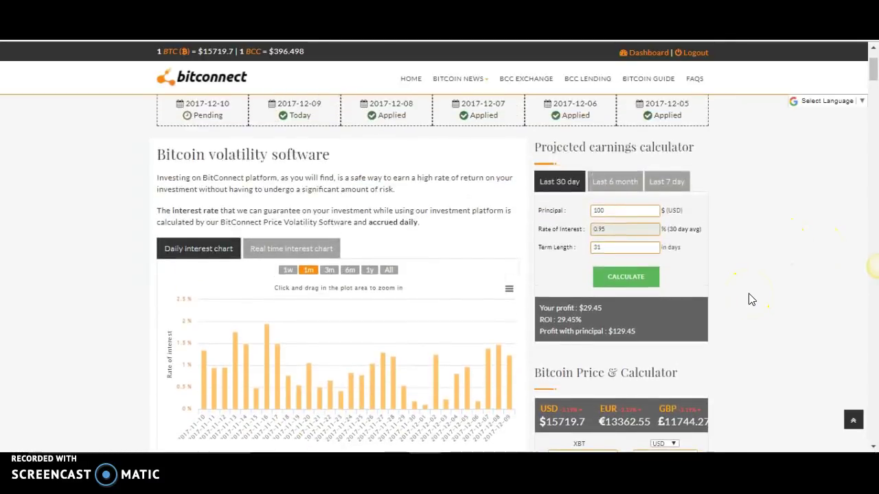
scroll(748, 298, "up", 1)
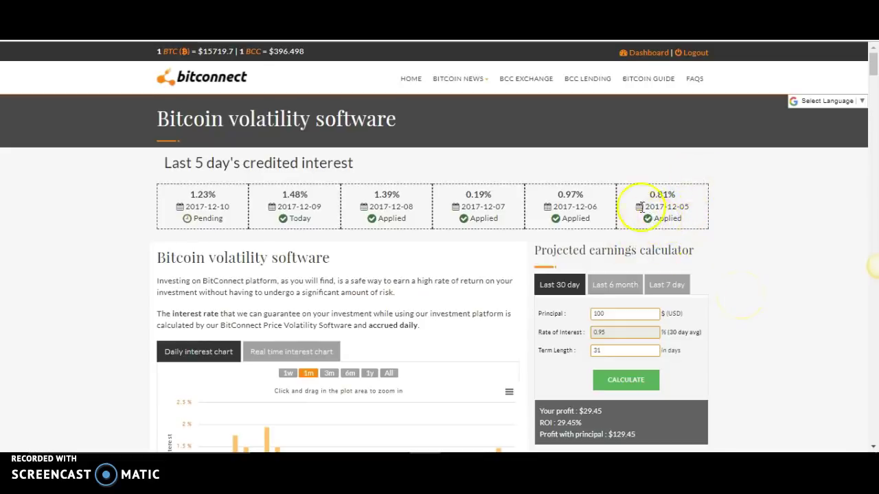
left_click_drag(678, 194, 646, 197)
left_click_drag(584, 196, 555, 194)
mouse_move(491, 195)
left_mouse_down()
mouse_move(464, 195)
mouse_move(472, 207)
left_mouse_up()
left_click_drag(401, 195, 376, 195)
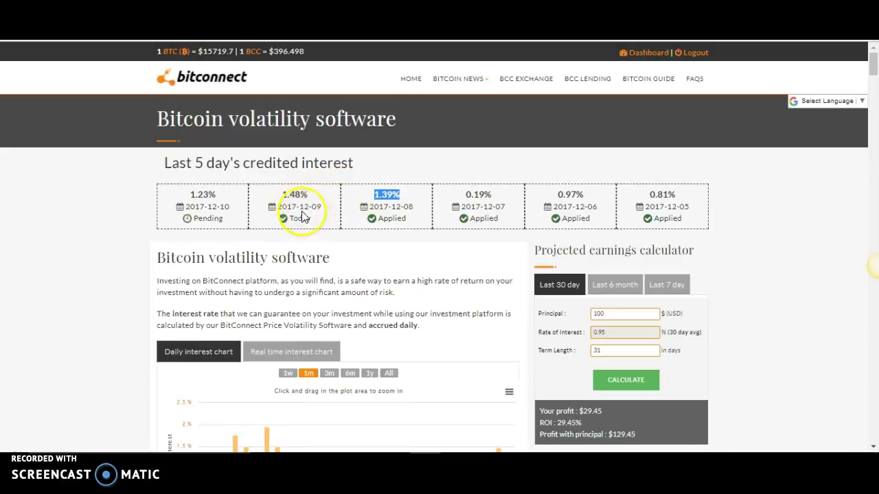
left_click_drag(308, 195, 284, 194)
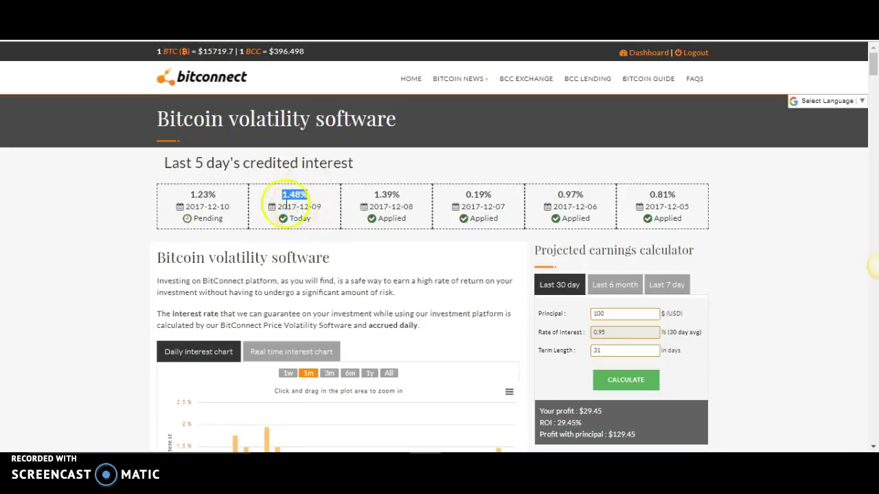
double_click(203, 194)
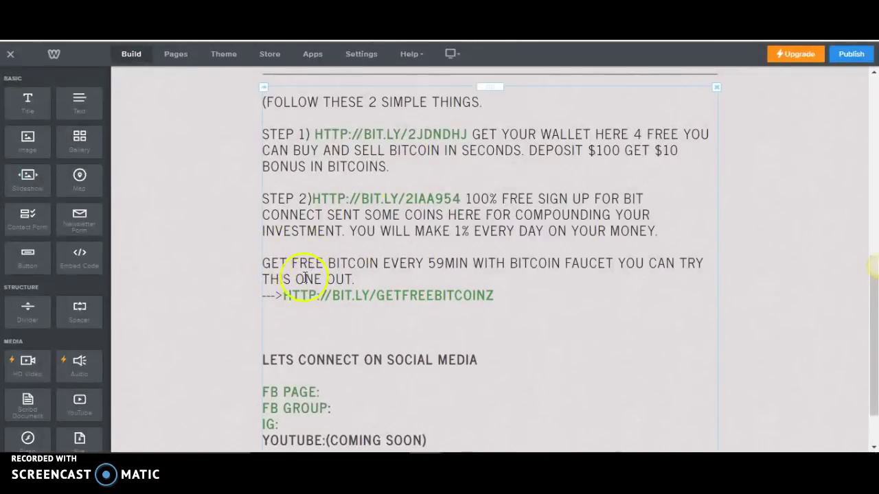
left_click_drag(510, 302, 353, 284)
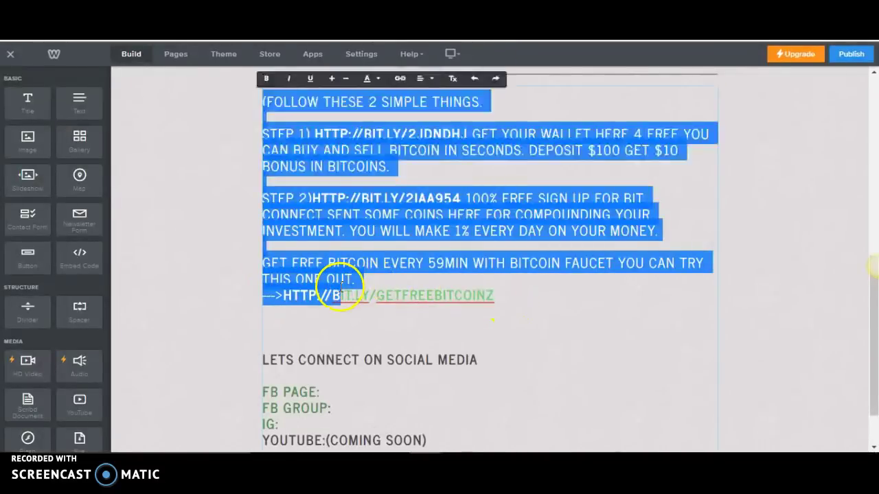
left_click(529, 299)
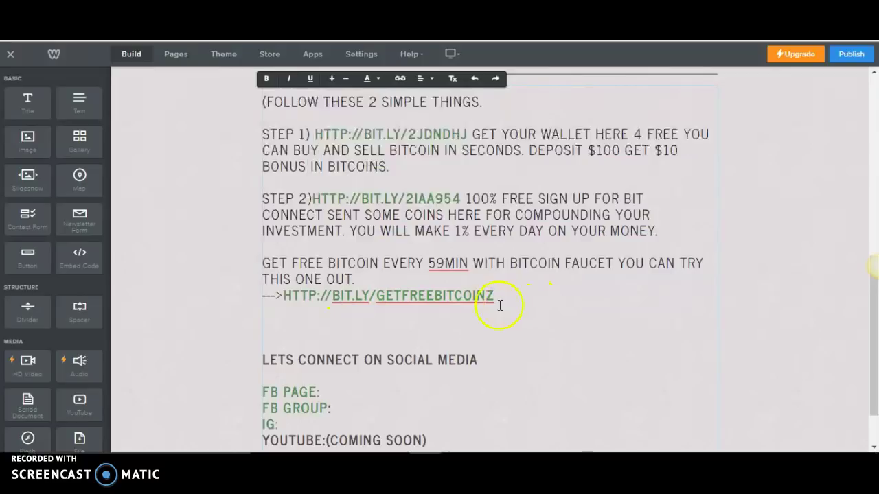
left_click(267, 299, "shift")
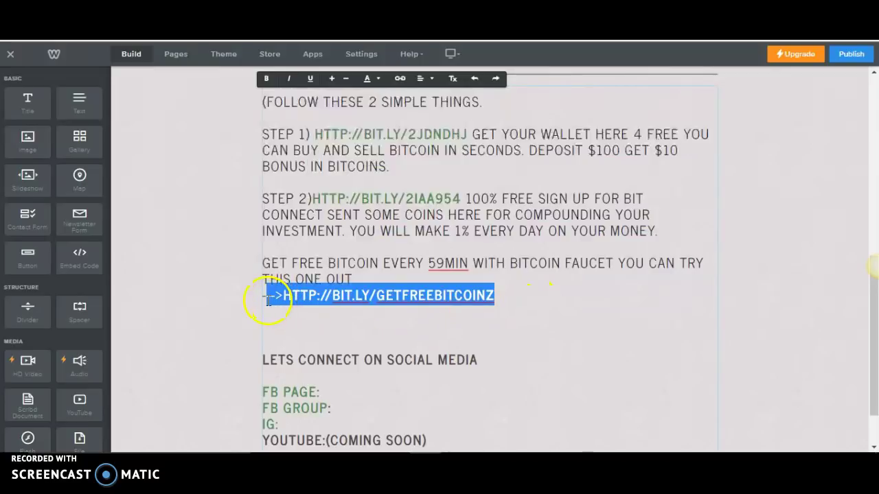
left_click(566, 300)
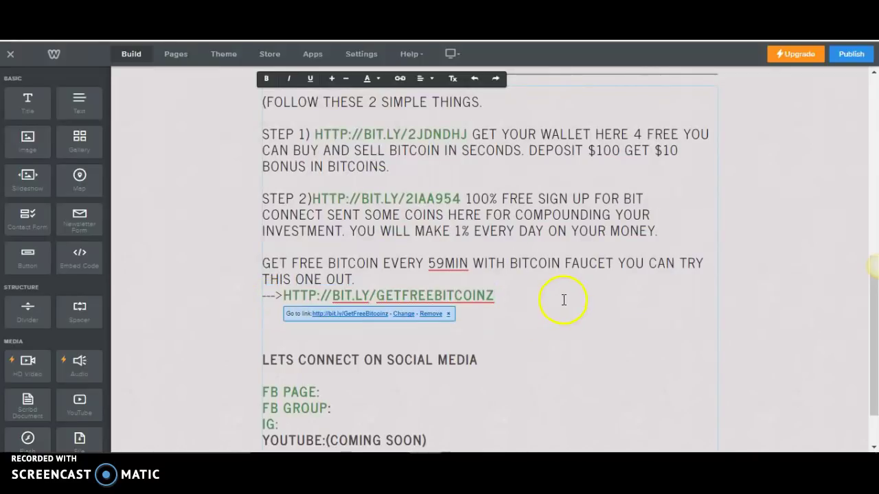
left_click(582, 277)
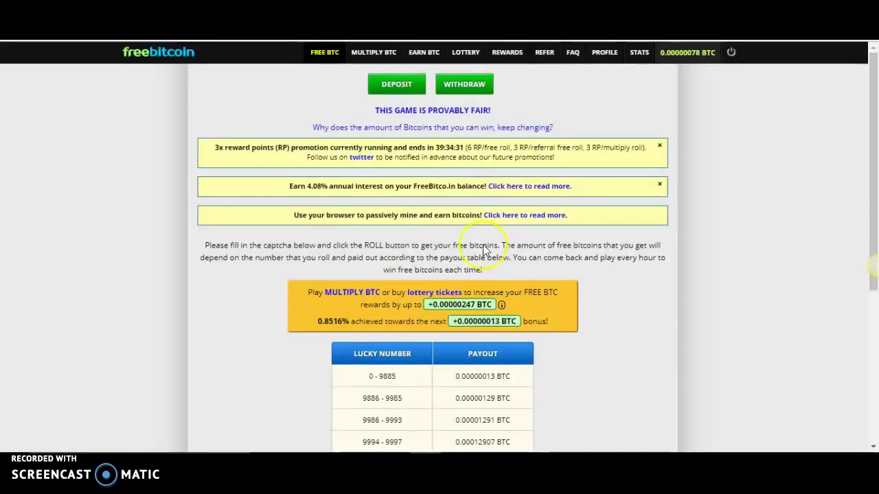
Step: Review the 02520 free roll and payout table, then go to the Multiply BTC HI-LO game
scroll(684, 313, "down", 4)
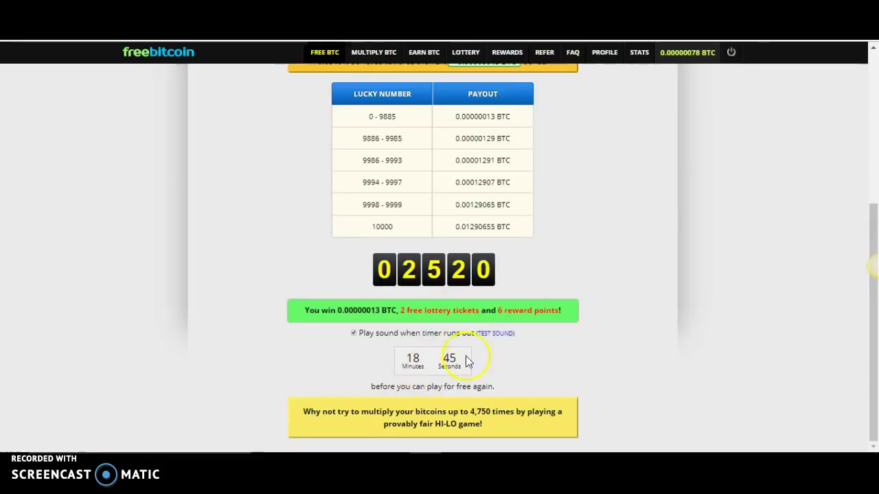
left_click_drag(370, 115, 404, 135)
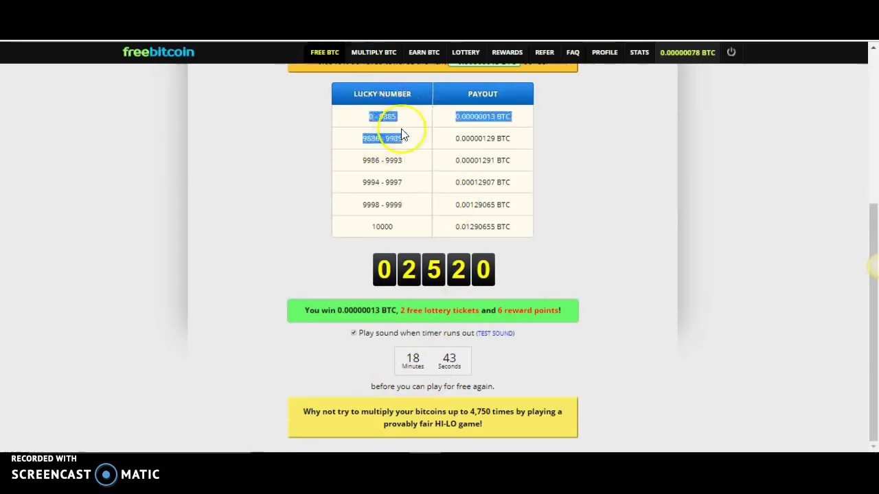
left_click(391, 206)
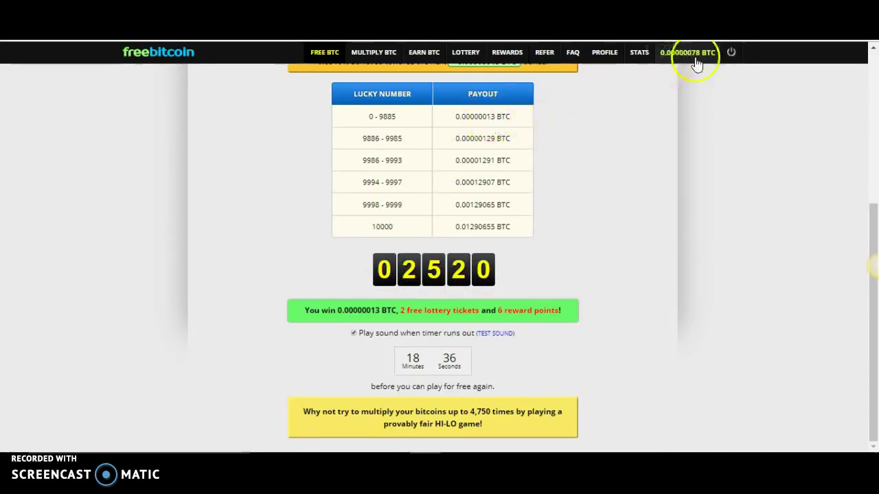
left_click(377, 53)
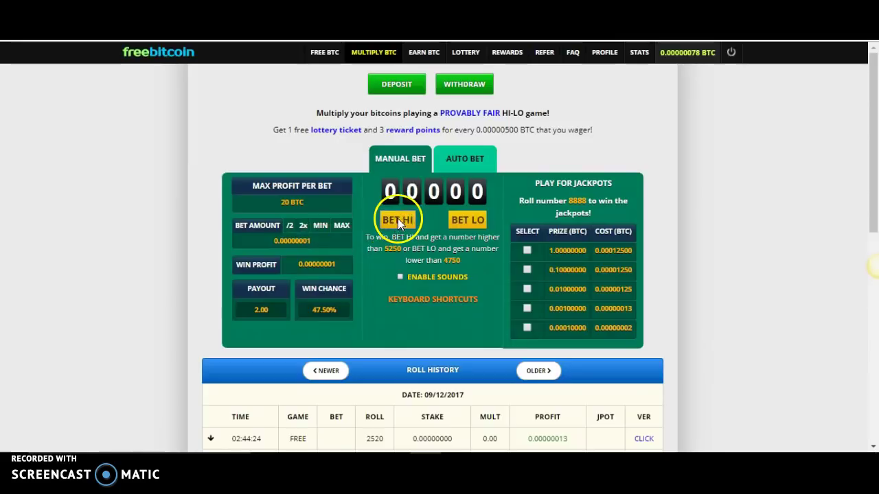
Step: Place a series of minimum-stake HI and LO bets in the HI-LO game
left_click(398, 219)
left_click(397, 218)
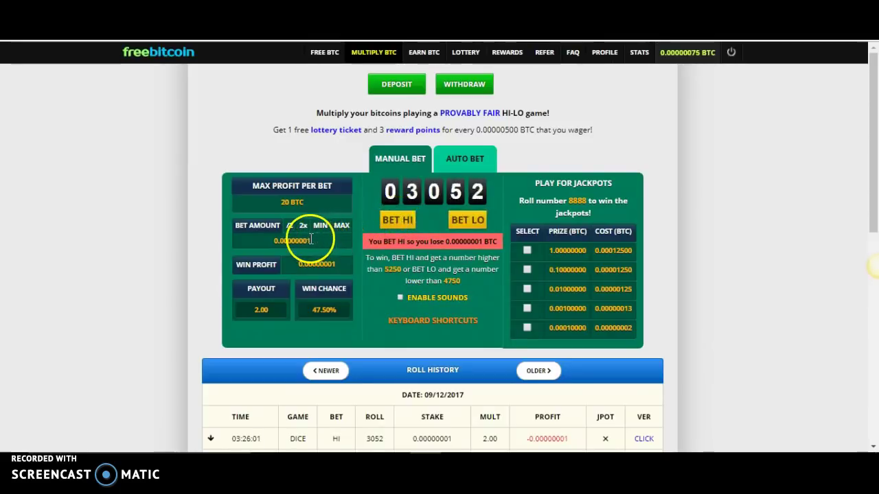
left_click(400, 217)
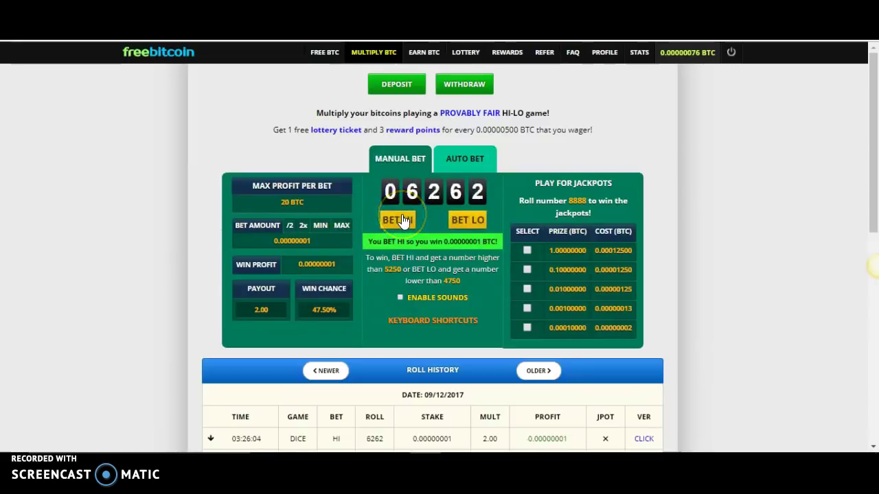
left_click(401, 218)
left_click(460, 220)
left_click(406, 221)
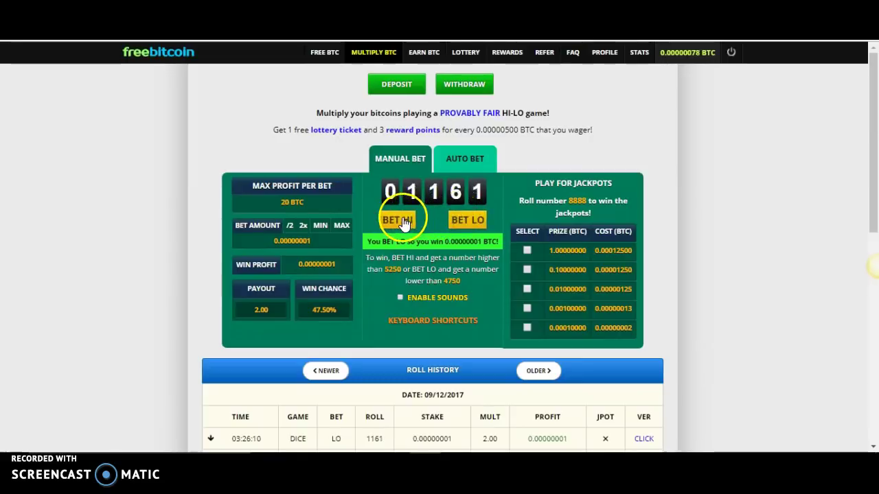
left_click(405, 222)
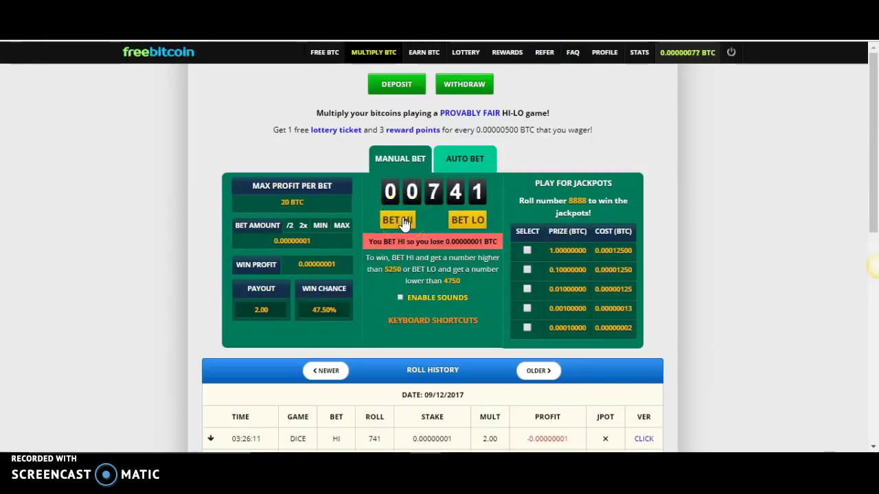
left_click(473, 256)
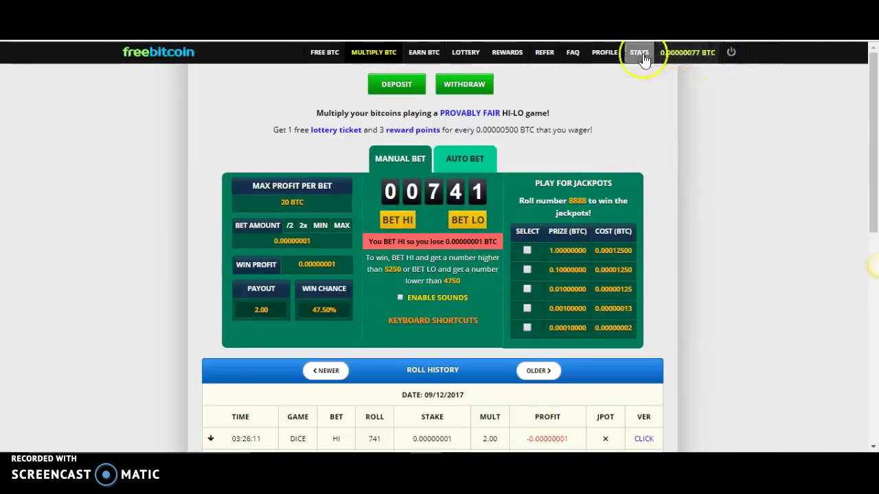
Step: Scroll through the Roll History table to review the bet results
scroll(671, 170, "down", 1)
scroll(671, 170, "up", 1)
scroll(672, 170, "down", 2)
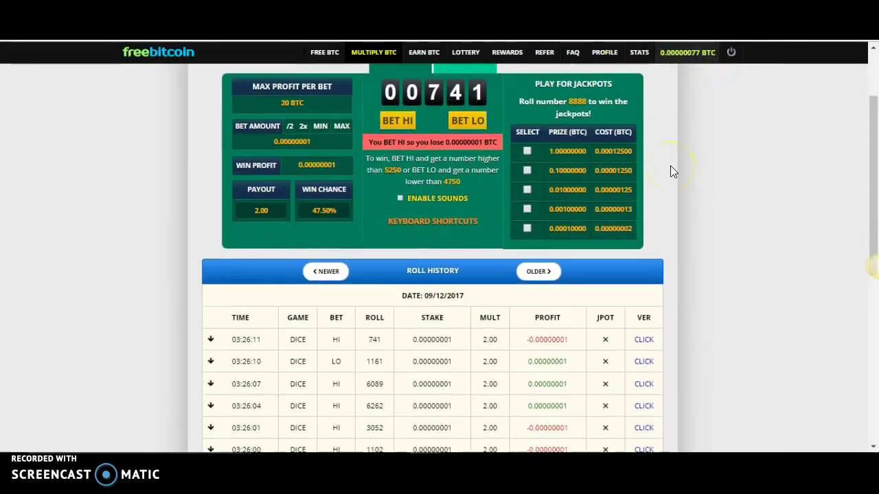
scroll(671, 170, "down", 1)
scroll(671, 170, "up", 2)
scroll(672, 170, "up", 2)
scroll(672, 172, "up", 1)
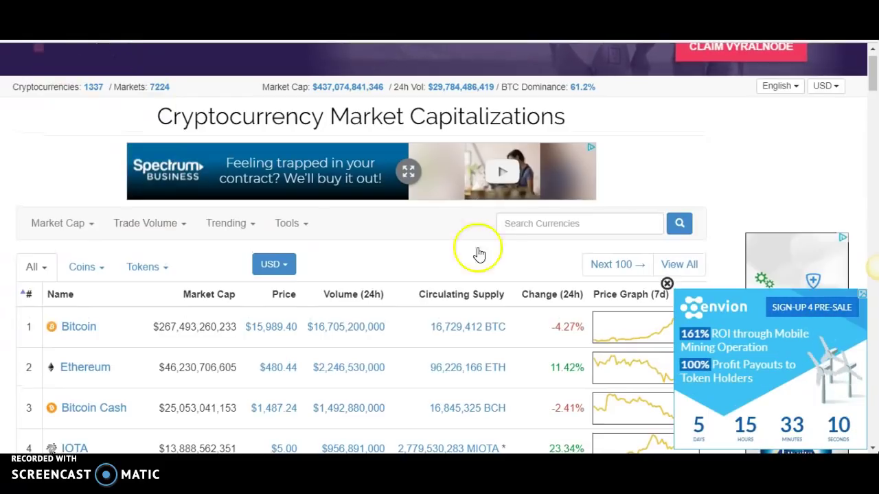
Step: Scroll the CoinMarketCap rankings down to Dash and NEM, then back to the top
scroll(450, 309, "down", 3)
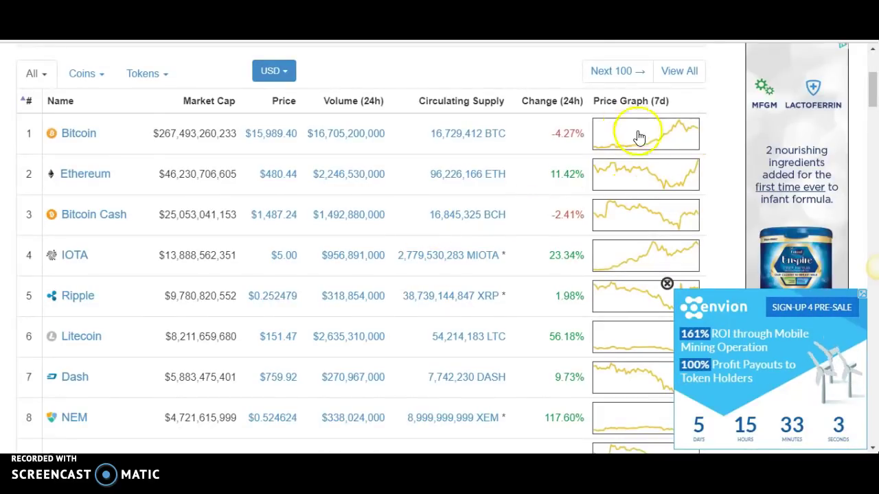
scroll(470, 244, "up", 3)
scroll(455, 226, "up", 2)
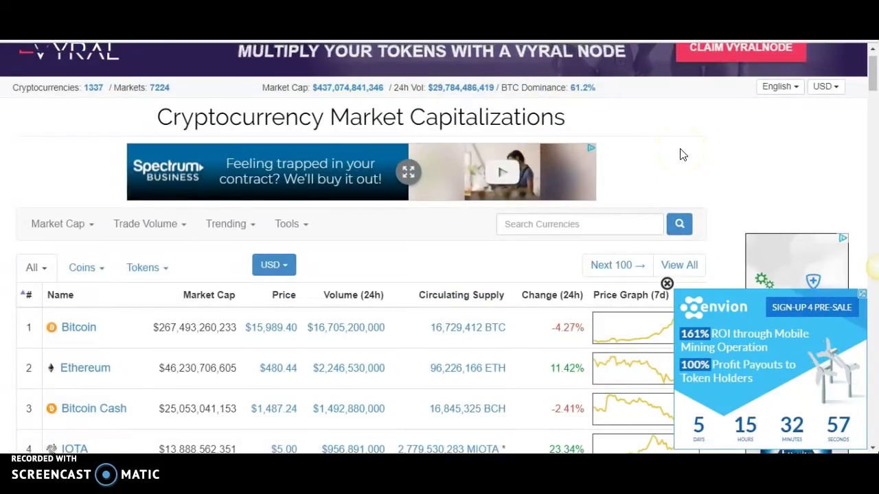
left_click(627, 140)
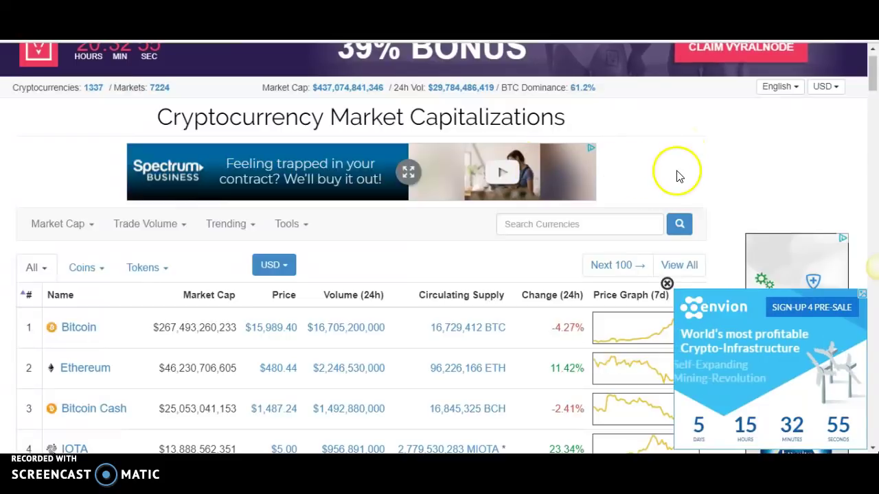